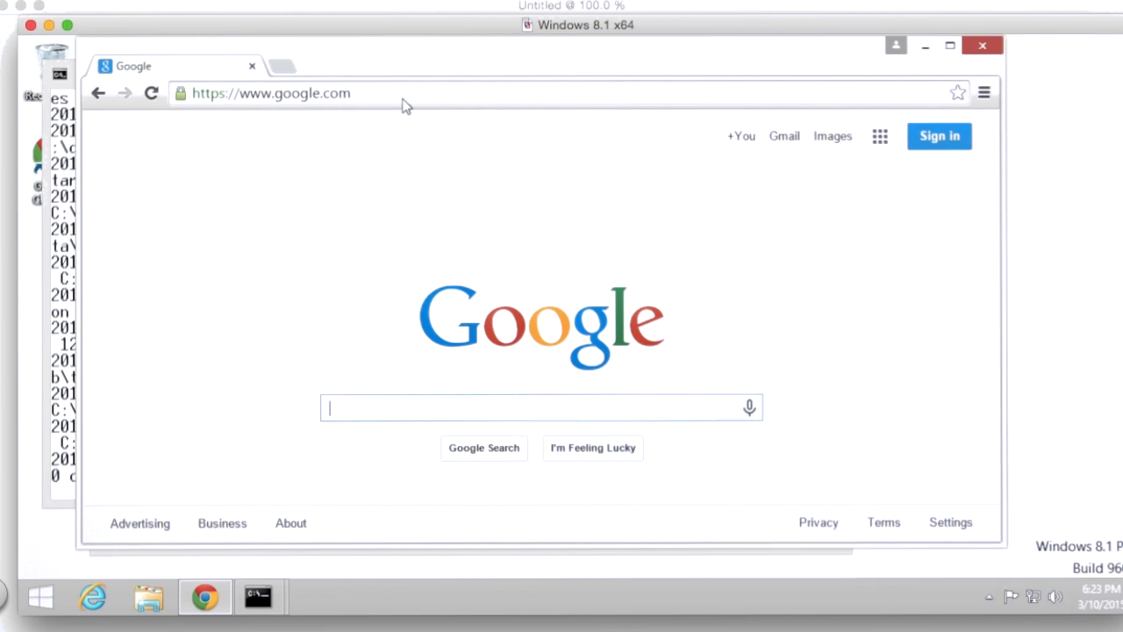
# Step: Search Google for "download python for windows" and open the Python Releases for Windows page on Python.org
pyautogui.write('download p')
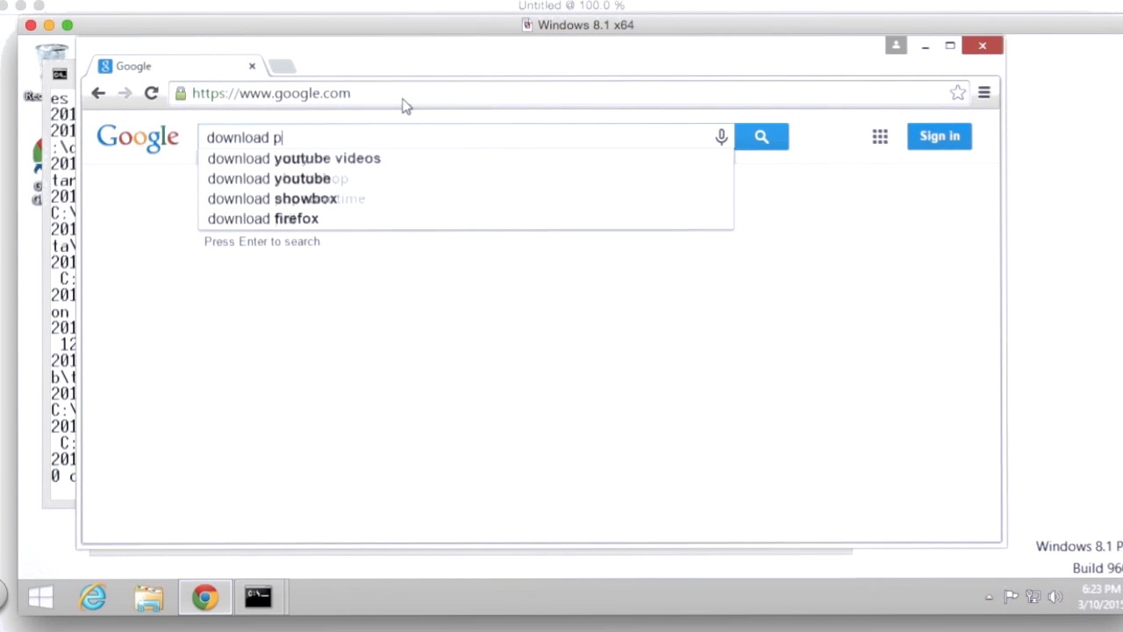
pyautogui.write('ython ')
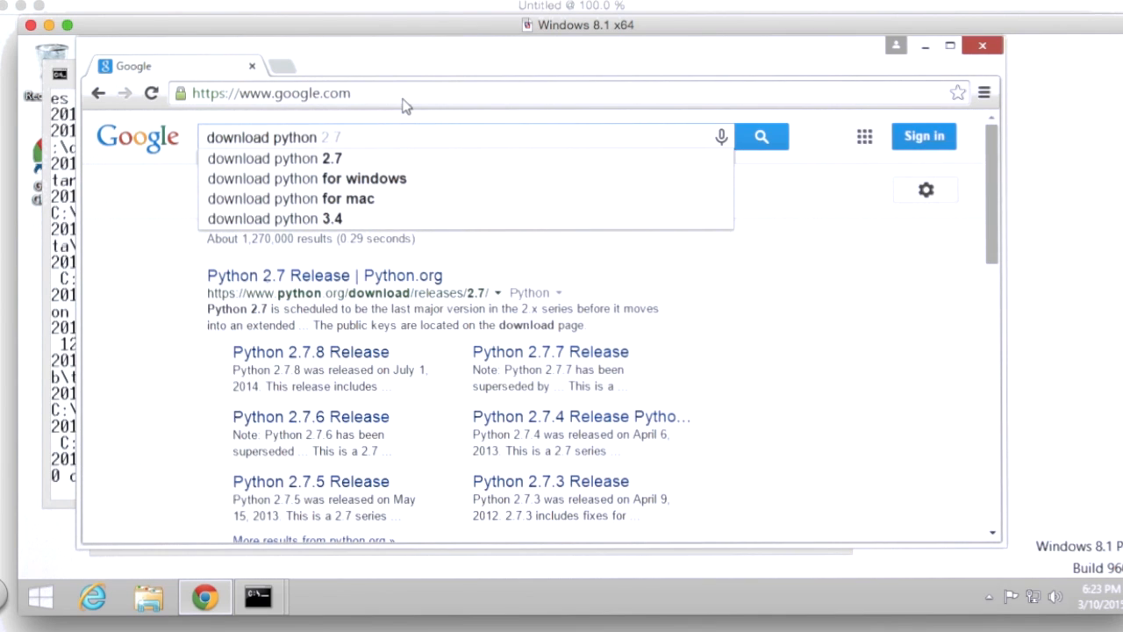
pyautogui.write('for windows')
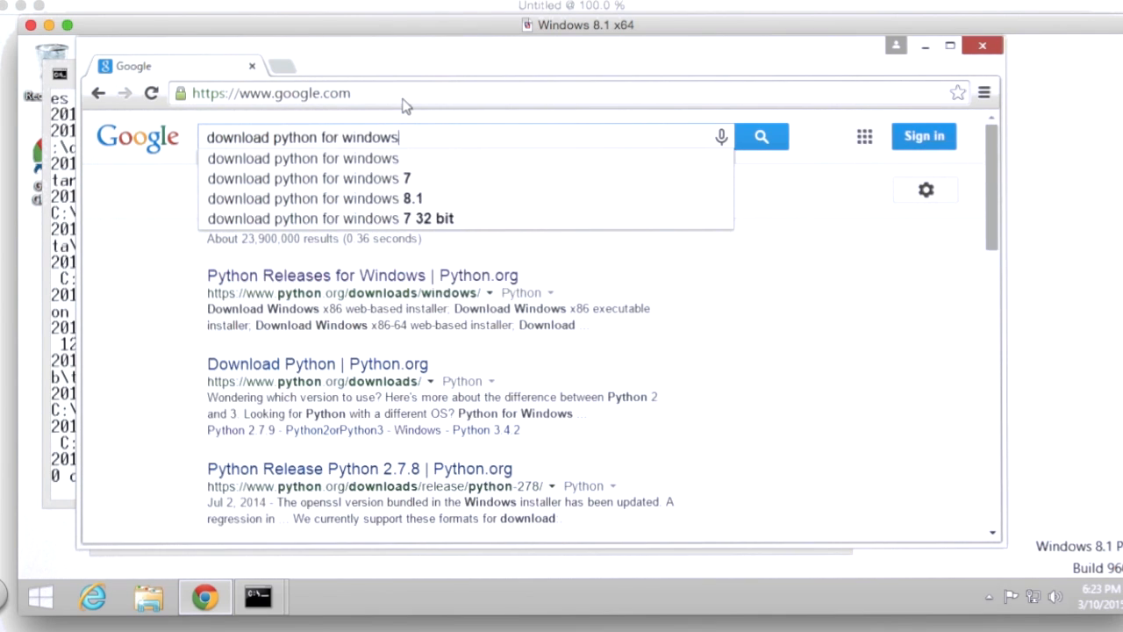
pyautogui.press('Return')
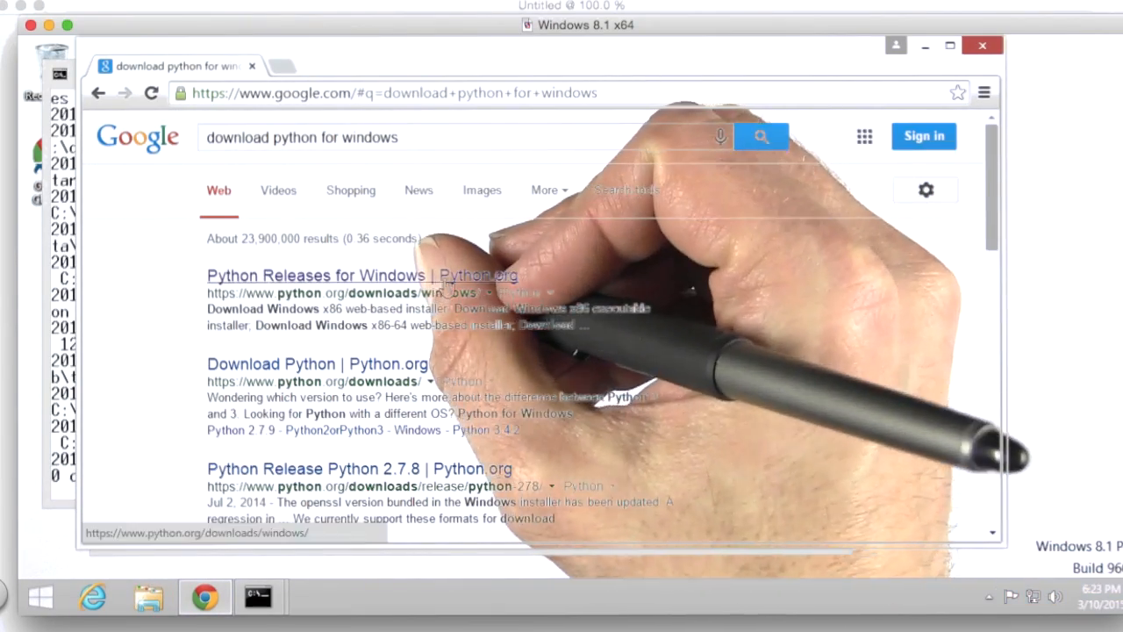
pyautogui.click(447, 277)
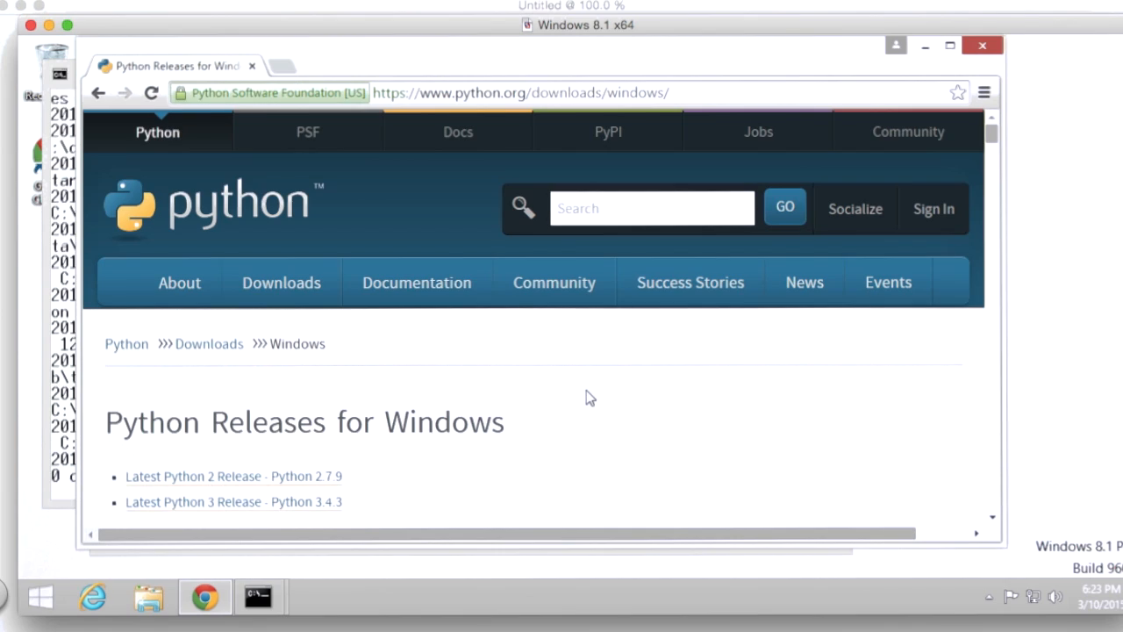
# Step: Open the latest Python 2 release page, Python 2.7.9, and download its Windows x86-64 MSI installer
pyautogui.scroll(-1, 589, 397)
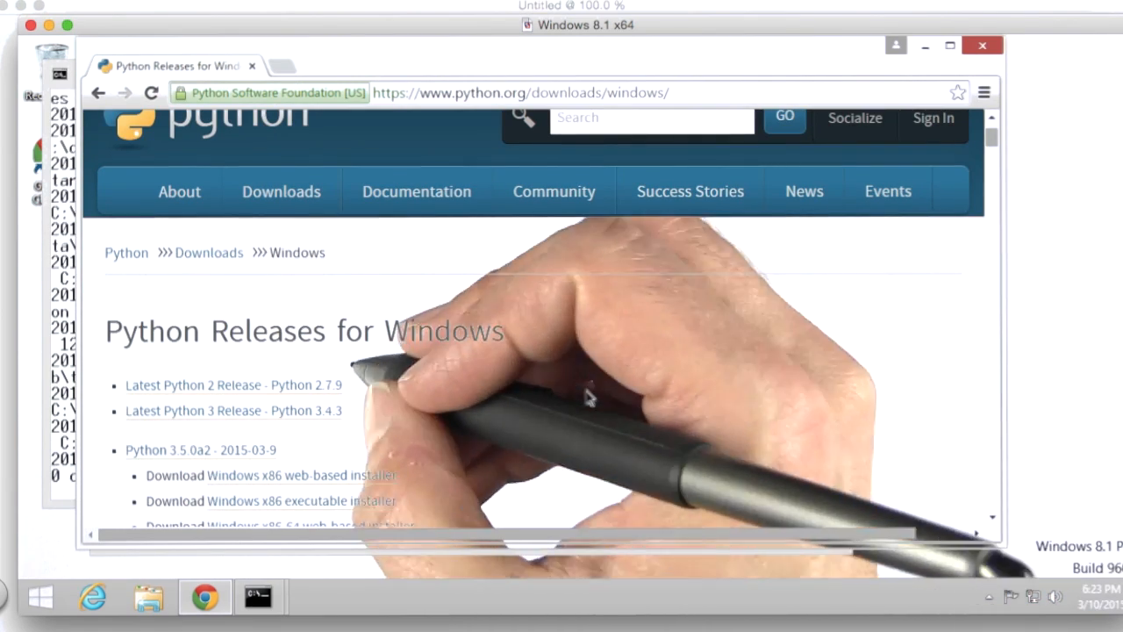
pyautogui.click(338, 386)
pyautogui.scroll(-2, 342, 386)
pyautogui.scroll(-1, 342, 386)
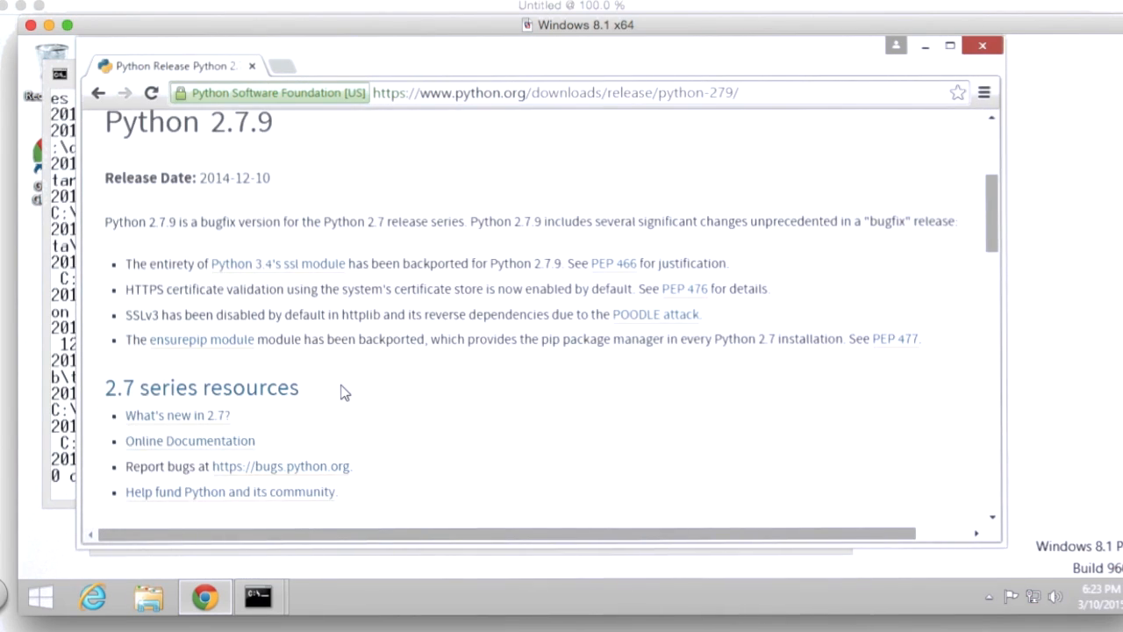
pyautogui.scroll(-3, 342, 392)
pyautogui.scroll(-1, 342, 383)
pyautogui.scroll(-1, 342, 386)
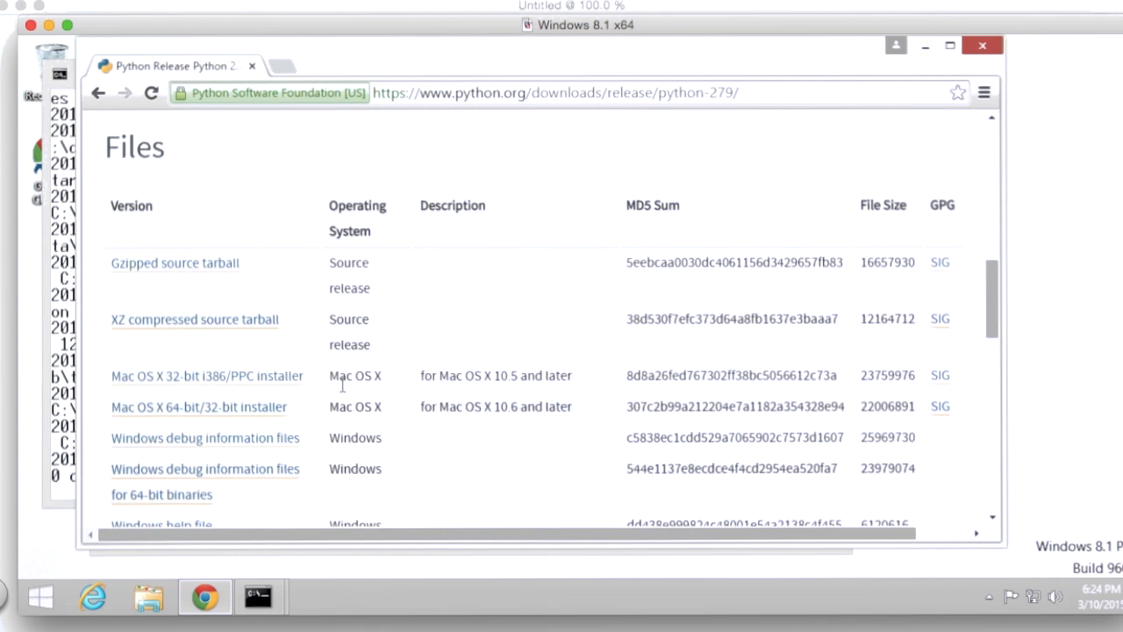
pyautogui.scroll(-1, 342, 386)
pyautogui.scroll(-1, 342, 386)
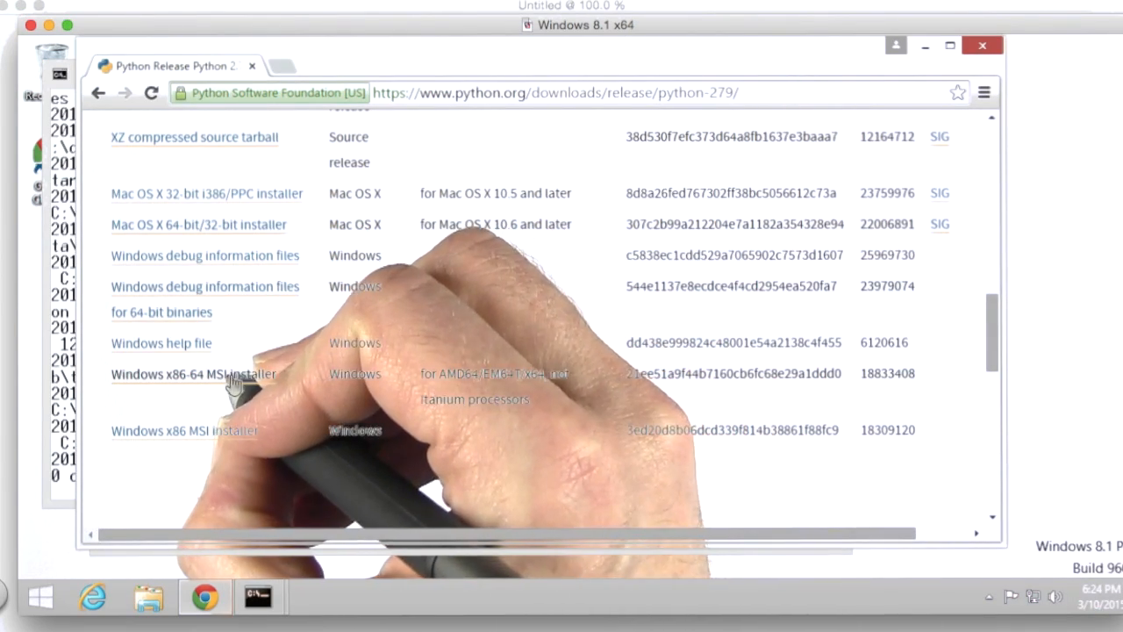
pyautogui.click(240, 374)
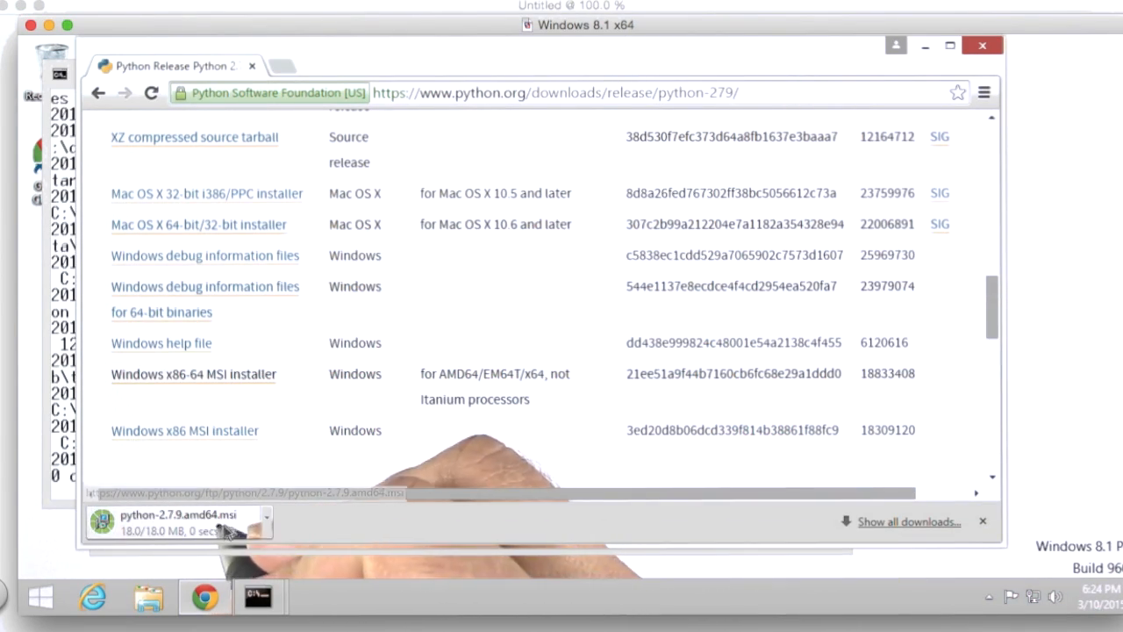
# Step: Install Python 2.7.9 (64-bit) for all users in C:\Python27\ and finish the setup wizard
pyautogui.moveTo(257, 596)
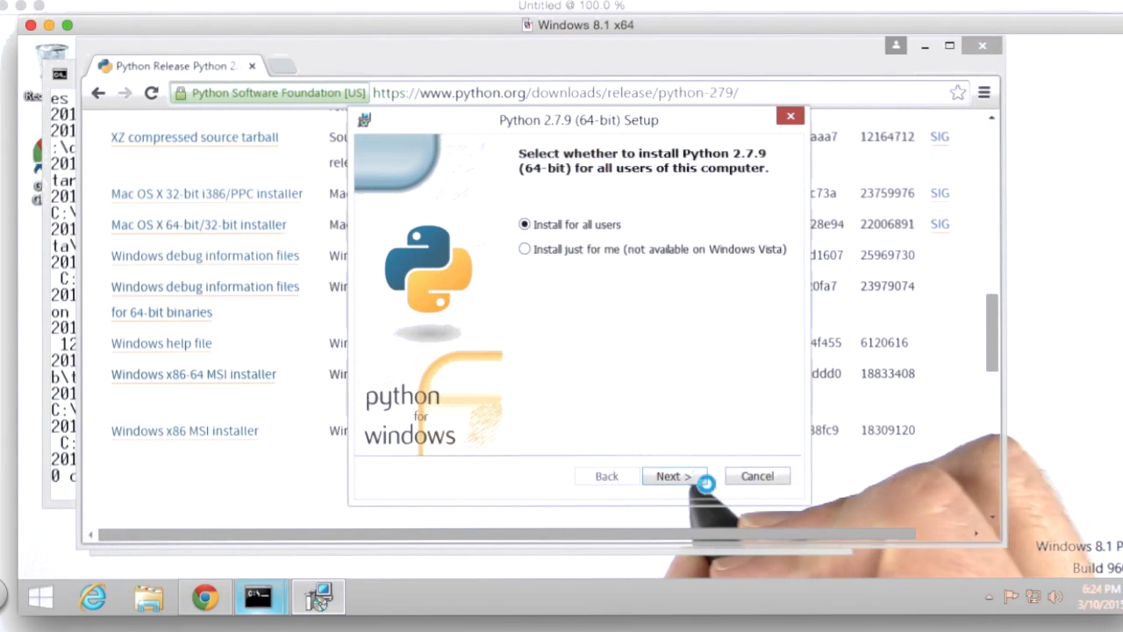
pyautogui.click(672, 475)
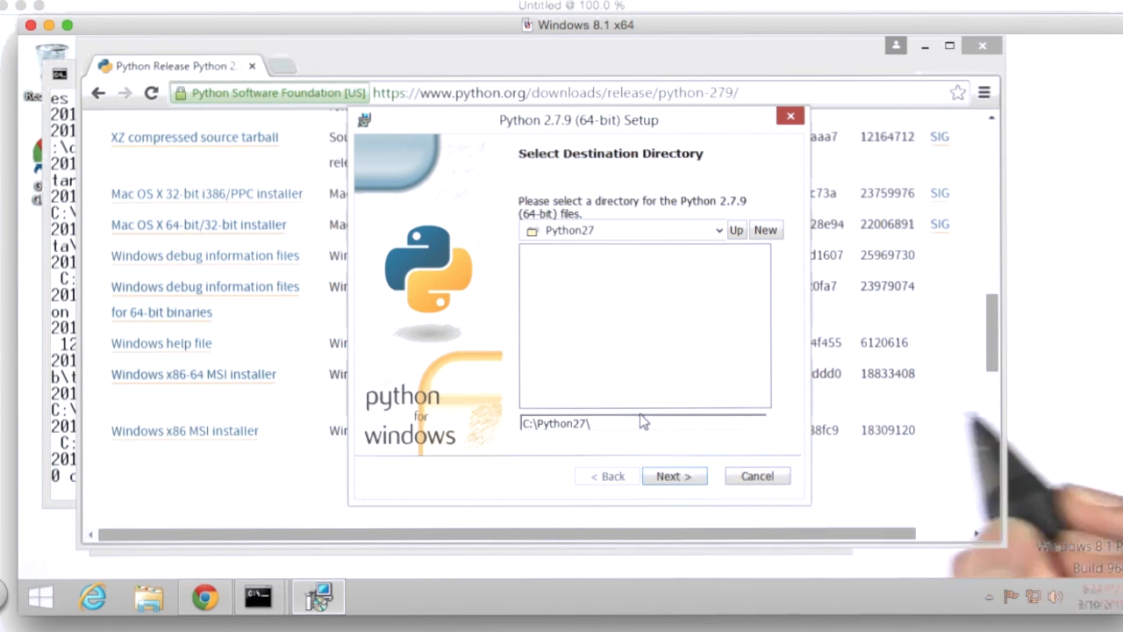
pyautogui.click(674, 476)
pyautogui.click(671, 477)
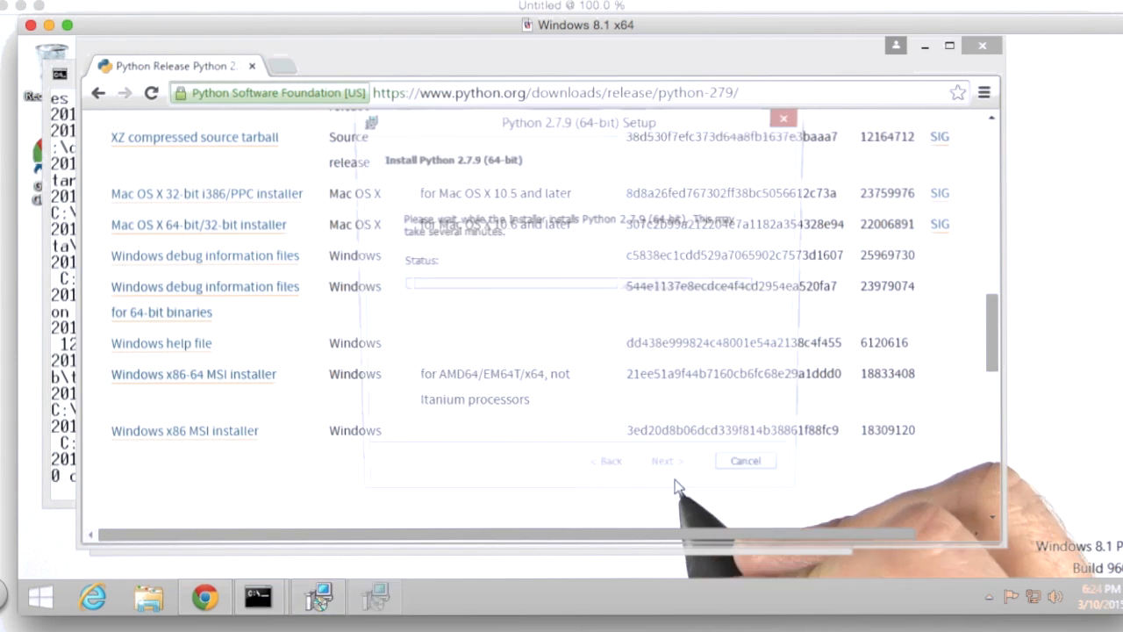
pyautogui.click(659, 352)
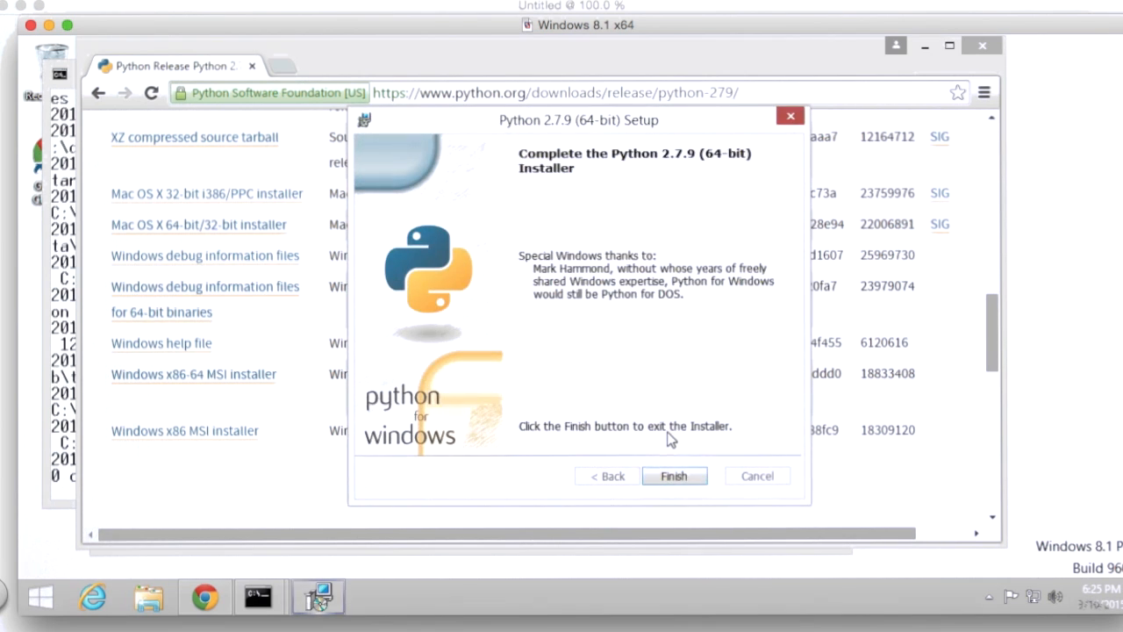
pyautogui.click(674, 475)
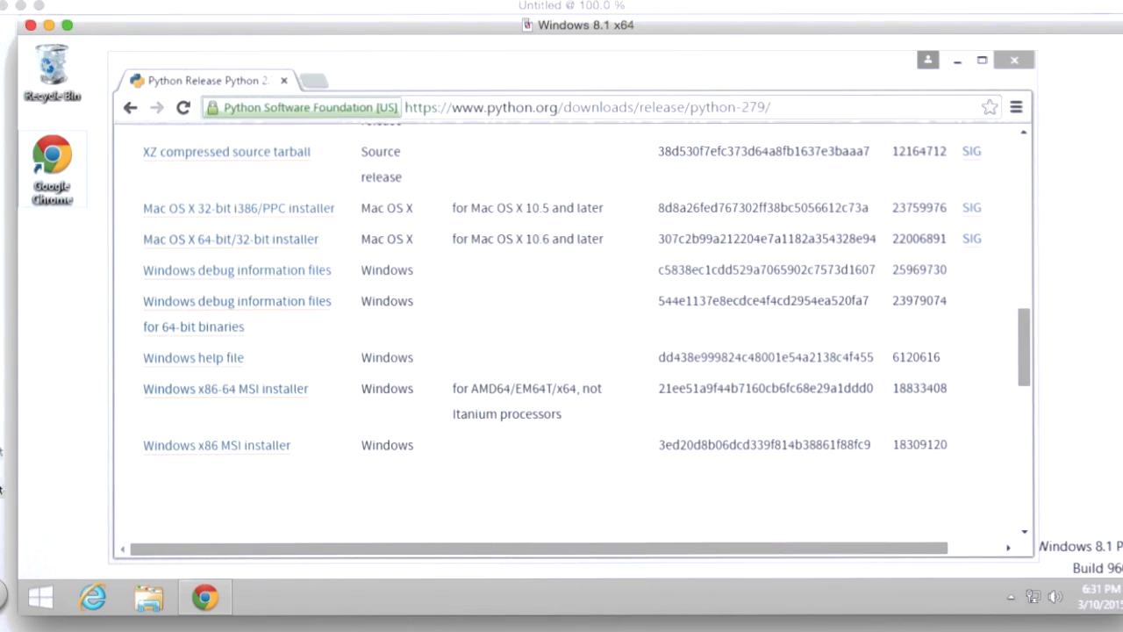
# Step: Open the Windows environment variables from the advanced system settings
pyautogui.rightClick(39, 603)
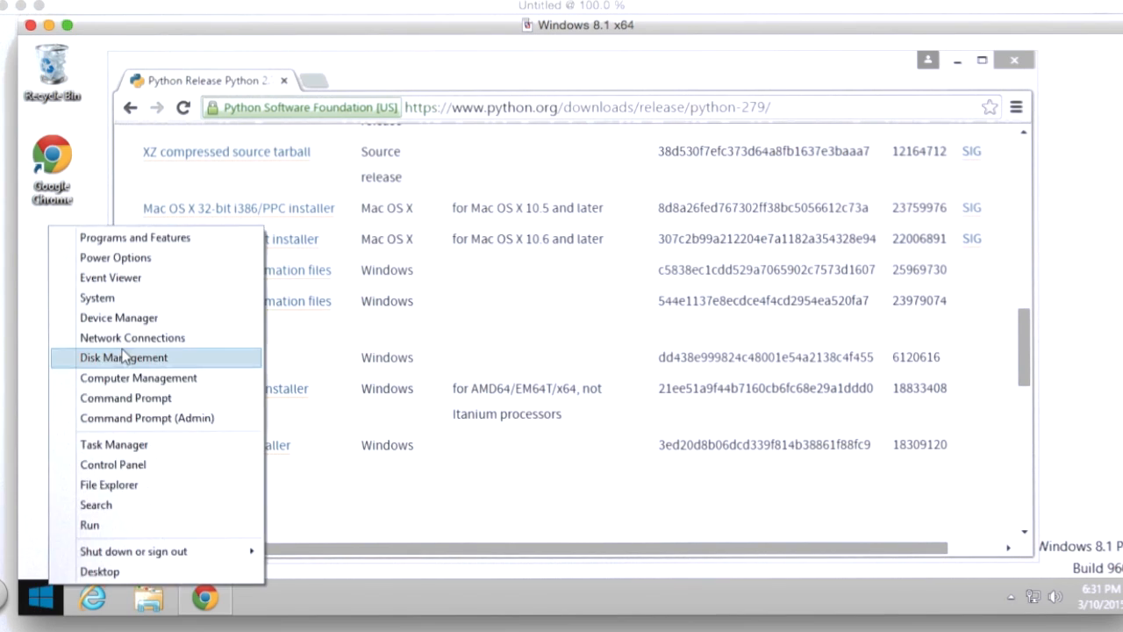
pyautogui.click(126, 304)
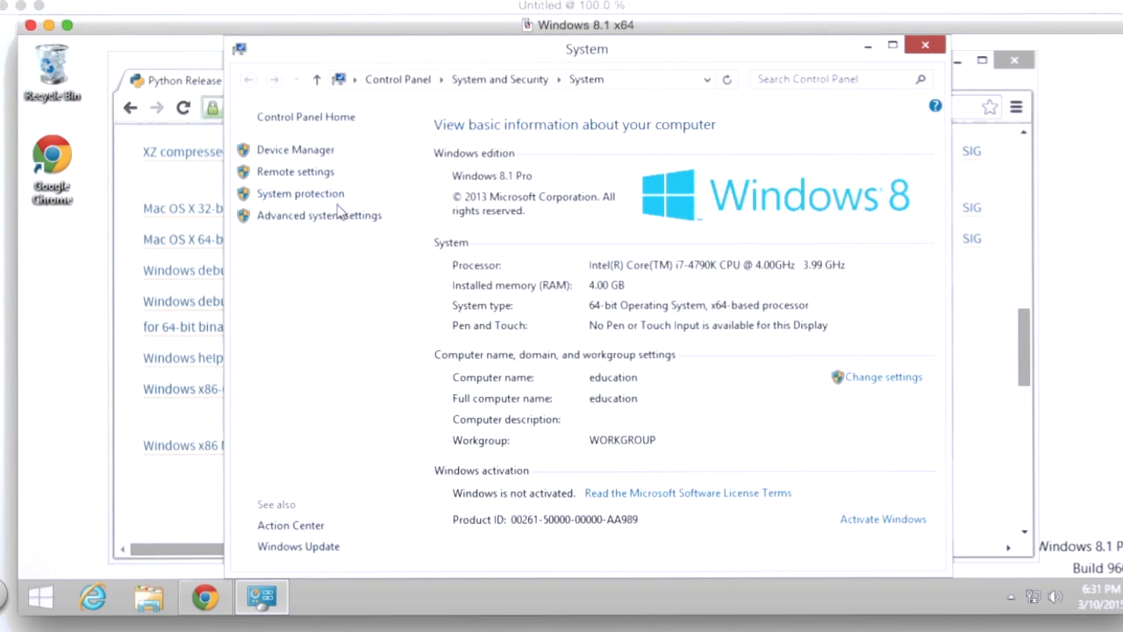
pyautogui.click(339, 217)
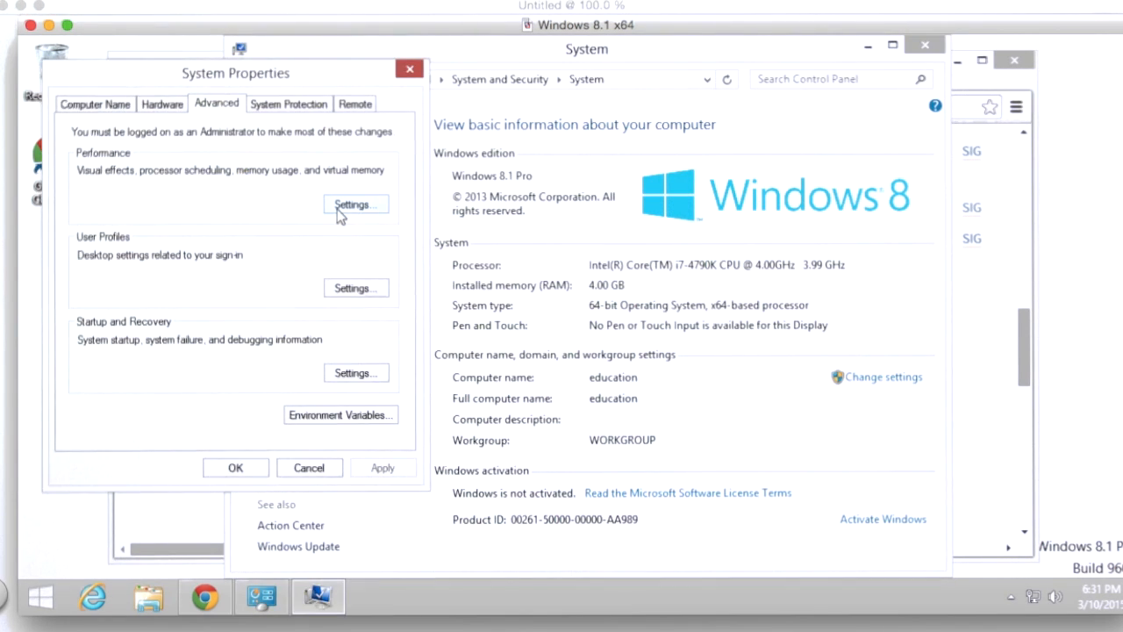
pyautogui.click(324, 414)
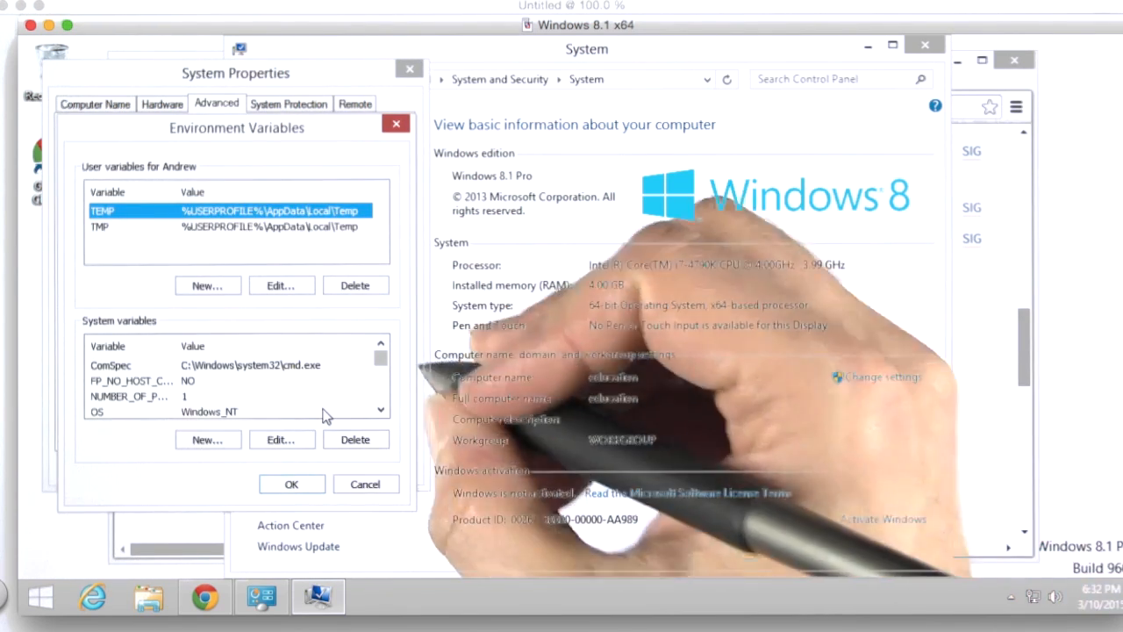
# Step: Append ;C:\Python27\ to the system Path variable, then save the change and close the system settings windows
pyautogui.moveTo(380, 358)
pyautogui.mouseDown()
pyautogui.moveTo(382, 391)
pyautogui.moveTo(380, 369)
pyautogui.mouseUp()
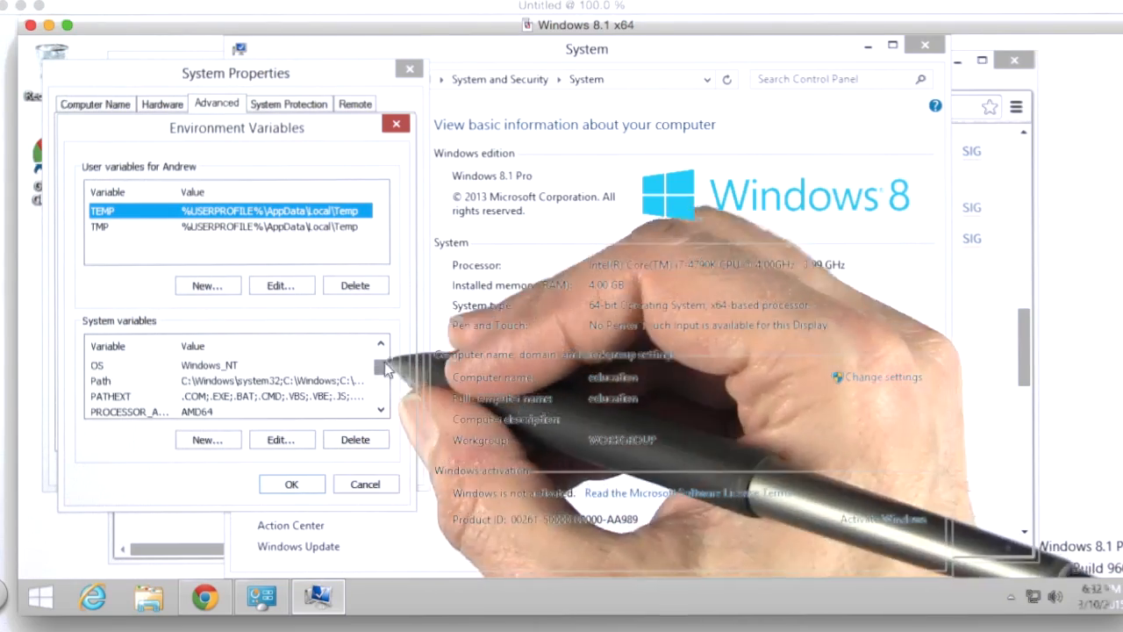
pyautogui.click(334, 380)
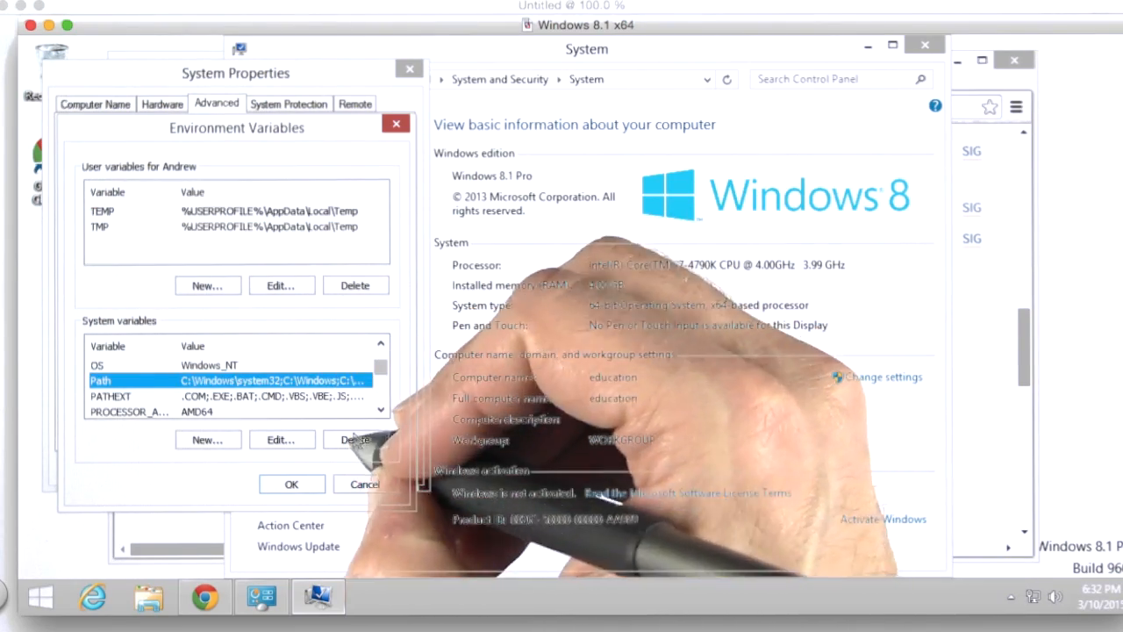
pyautogui.click(280, 438)
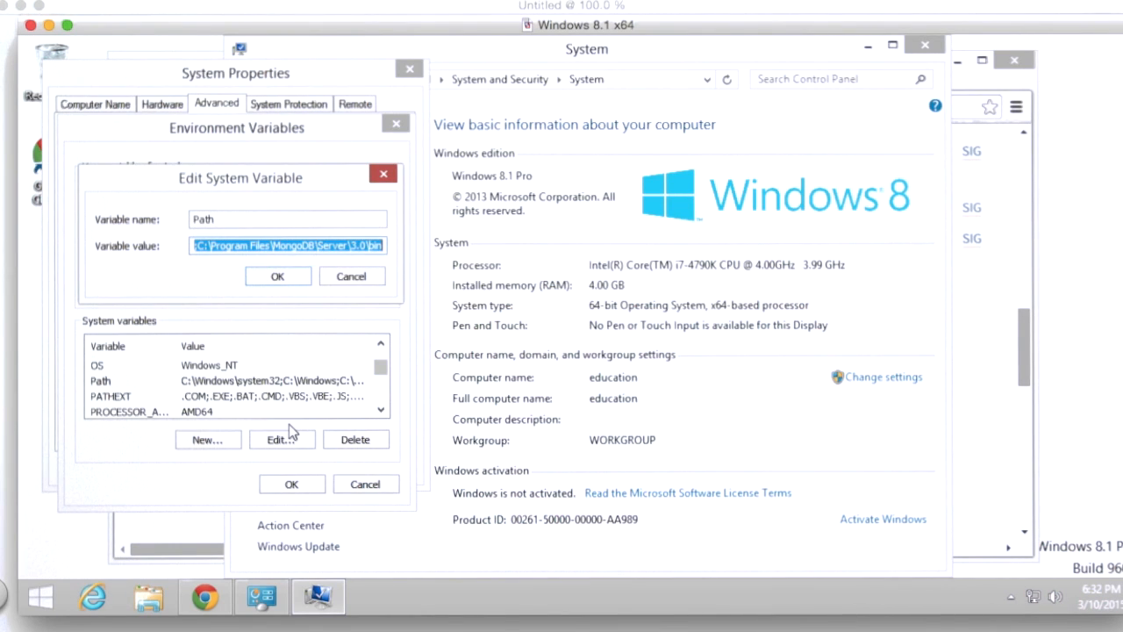
pyautogui.click(382, 246)
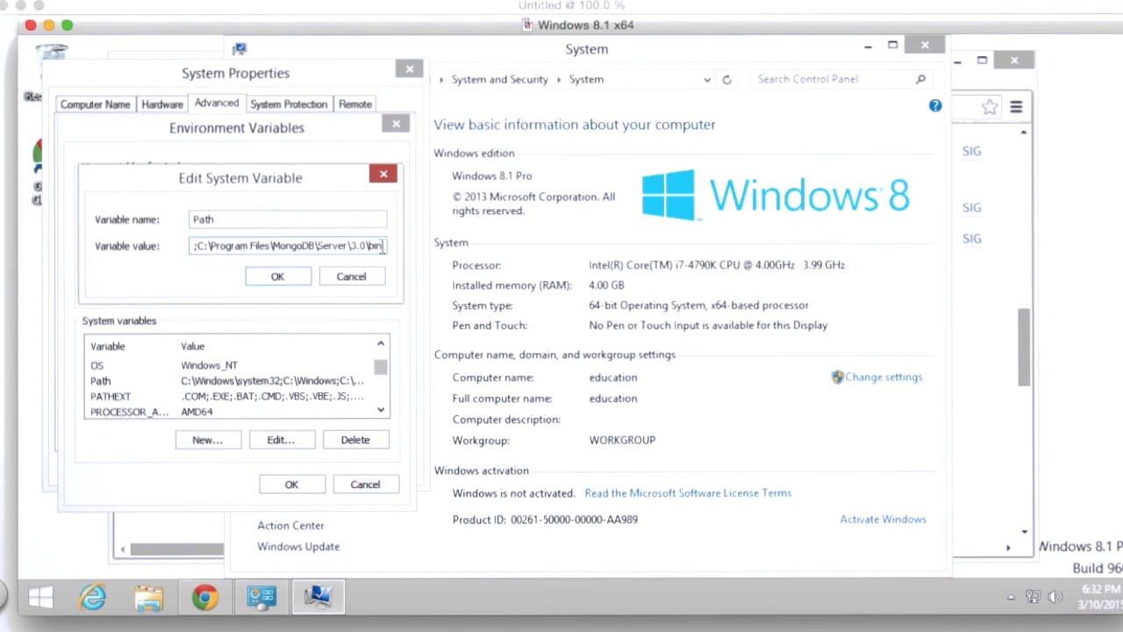
pyautogui.write(';C:\\Python27\\')
pyautogui.write('C:\\Python27\\')
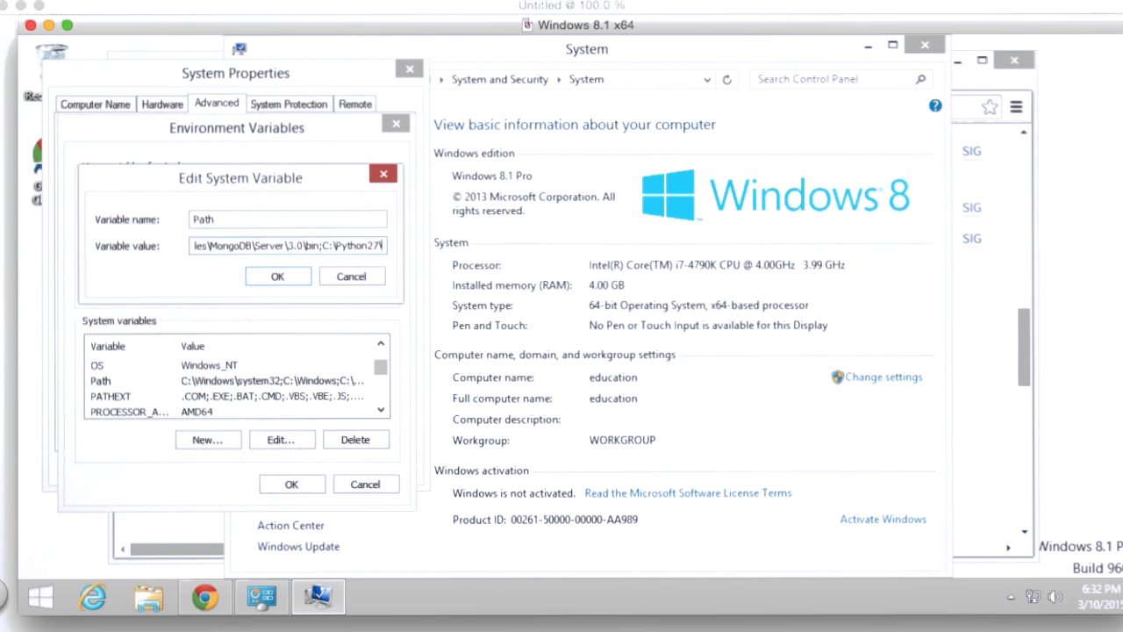
pyautogui.click(277, 277)
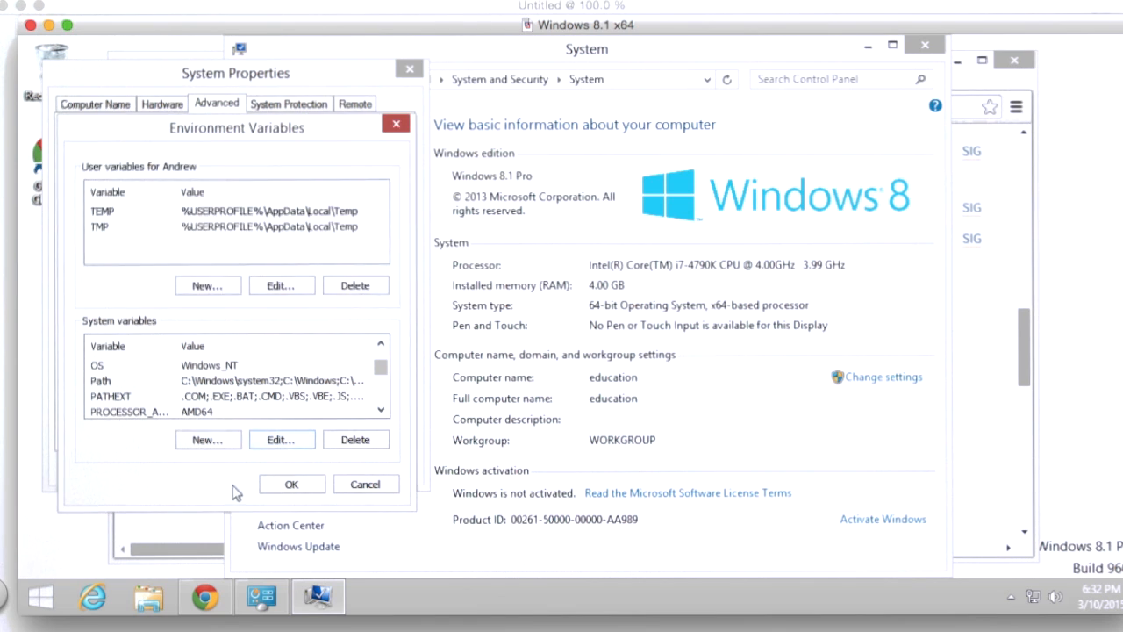
pyautogui.click(277, 487)
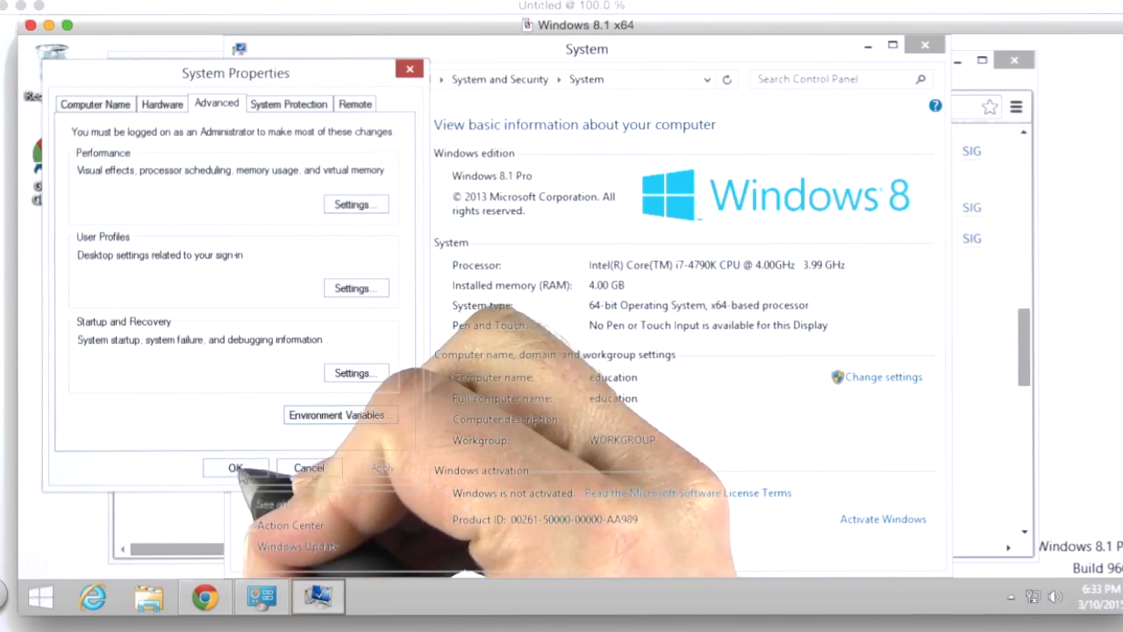
pyautogui.click(235, 466)
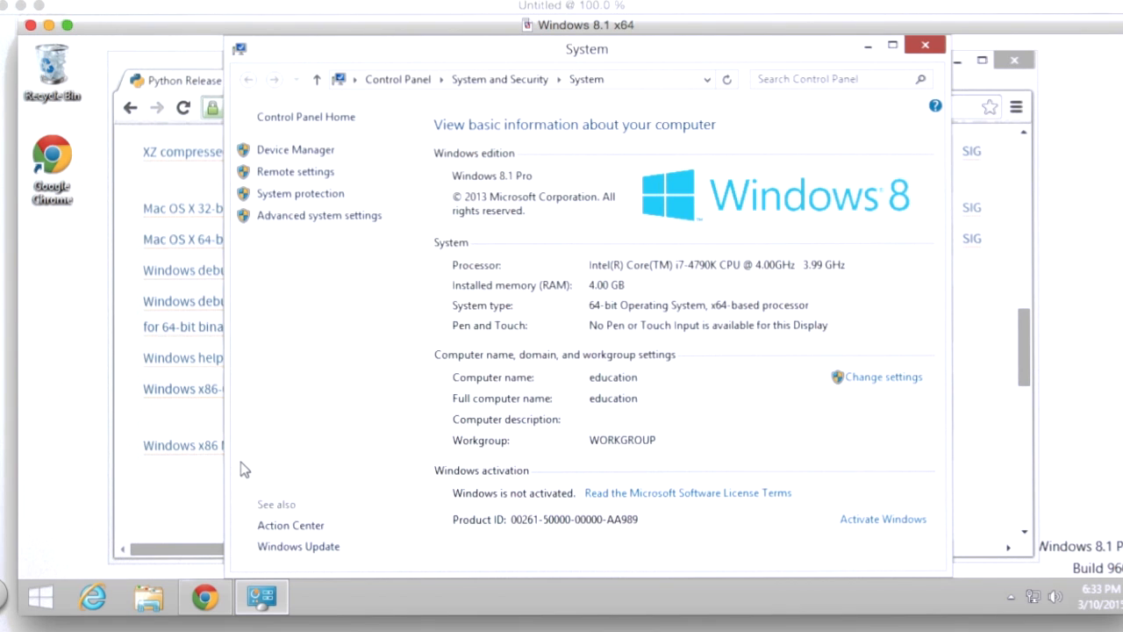
pyautogui.click(925, 44)
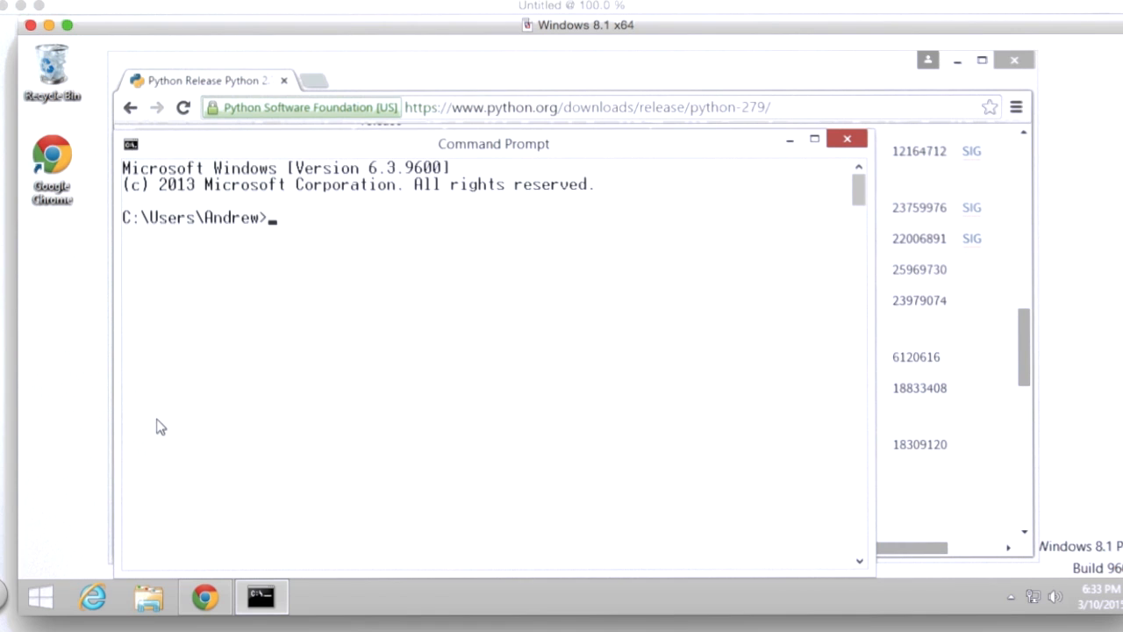
# Step: Test the installation in Command Prompt by starting python with a print "Hello statement and running pip
pyautogui.write('python')
pyautogui.press('Return')
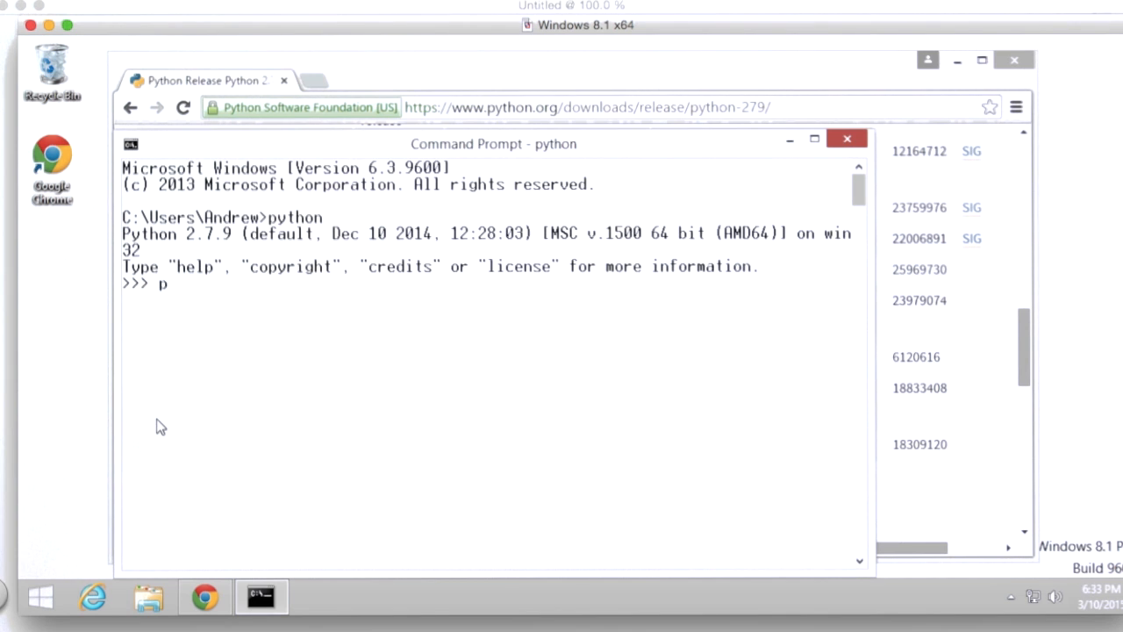
pyautogui.write('print "Hello')
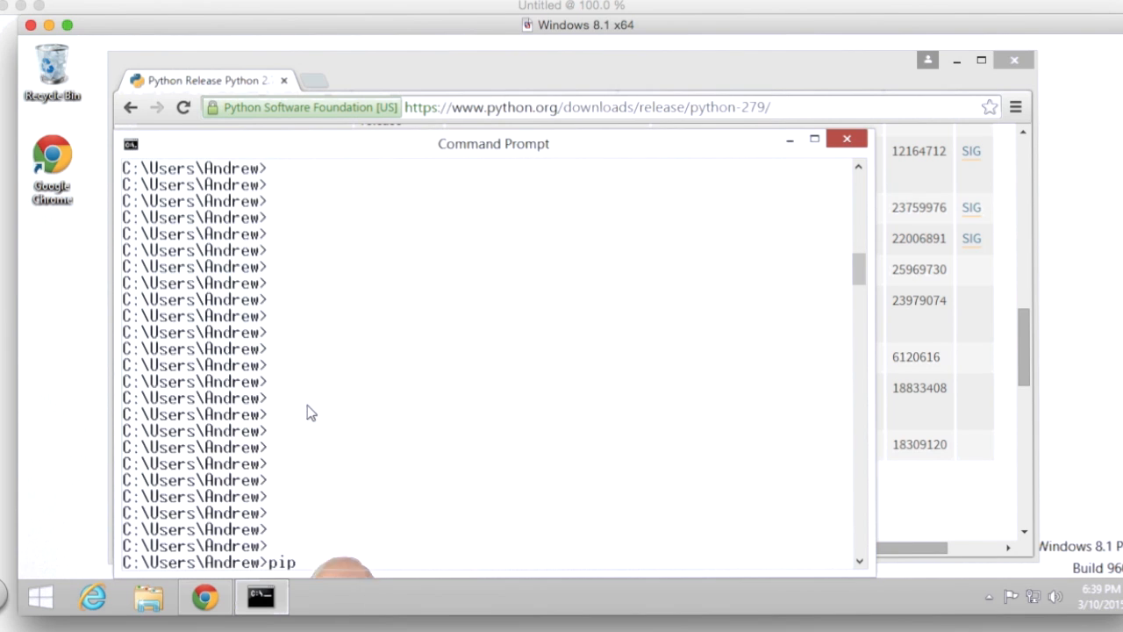
pyautogui.press('Return')
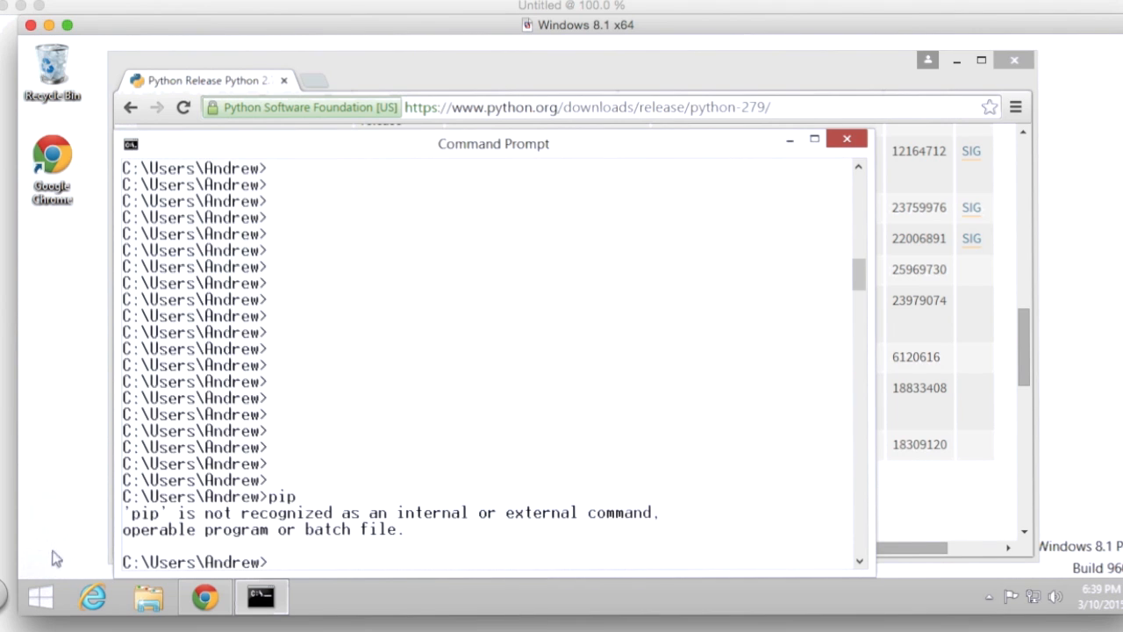
# Step: Return to the advanced system settings and reopen the environment variables
pyautogui.rightClick(45, 594)
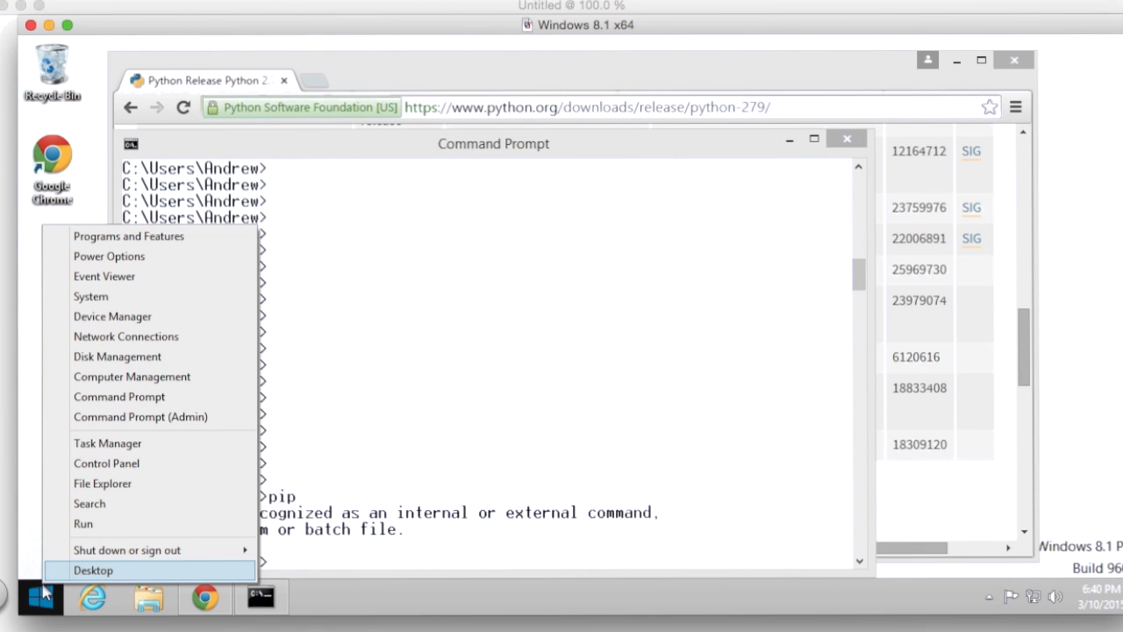
pyautogui.click(91, 296)
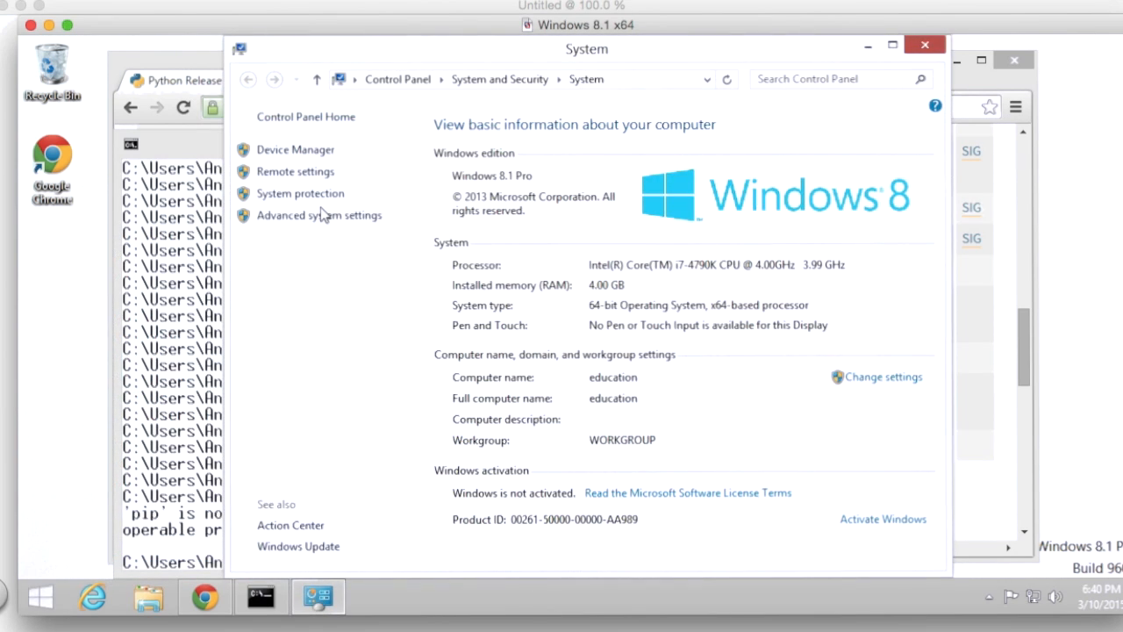
pyautogui.click(321, 217)
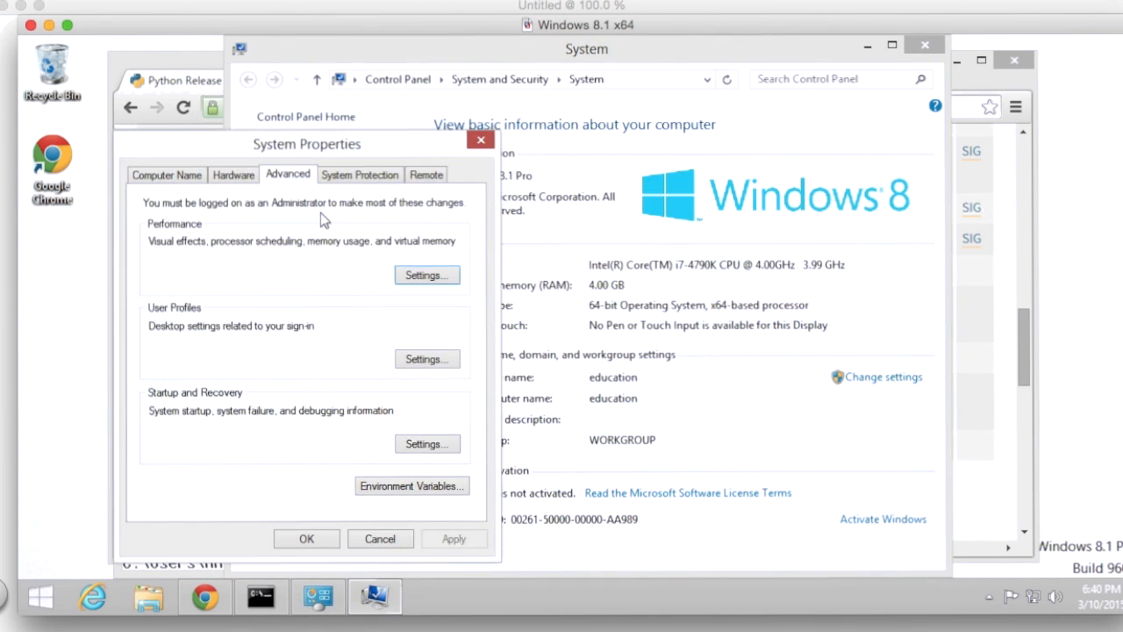
pyautogui.click(388, 486)
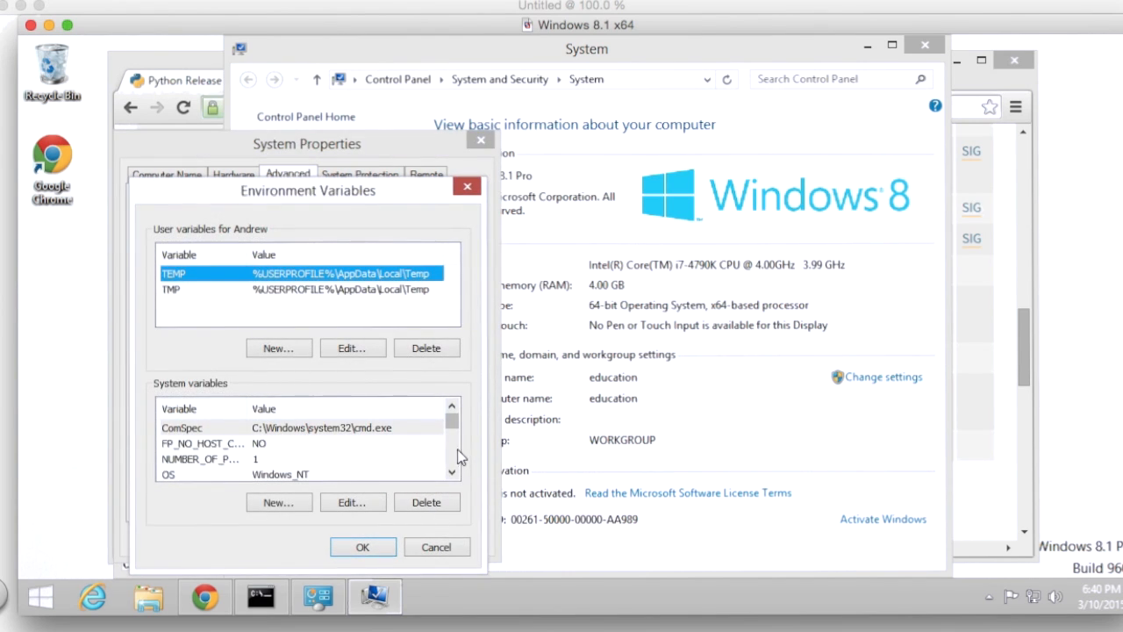
# Step: Append ;C:\Python27\Scripts to the system Path variable, then save the change and close all the system settings windows
pyautogui.scroll(-1, 454, 451)
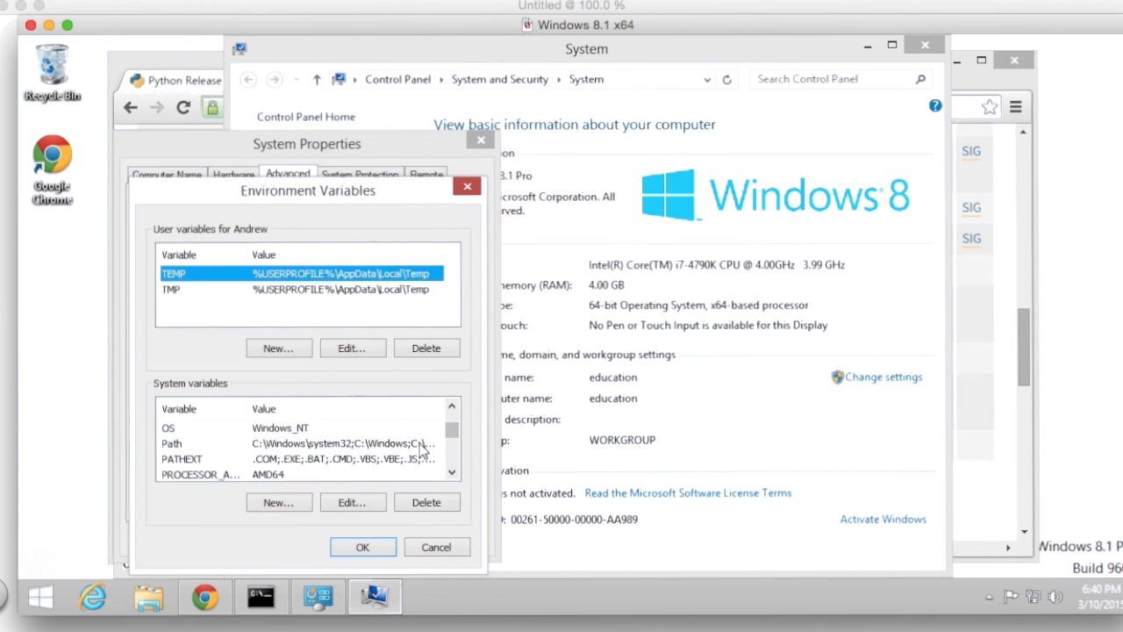
pyautogui.click(422, 443)
pyautogui.click(342, 503)
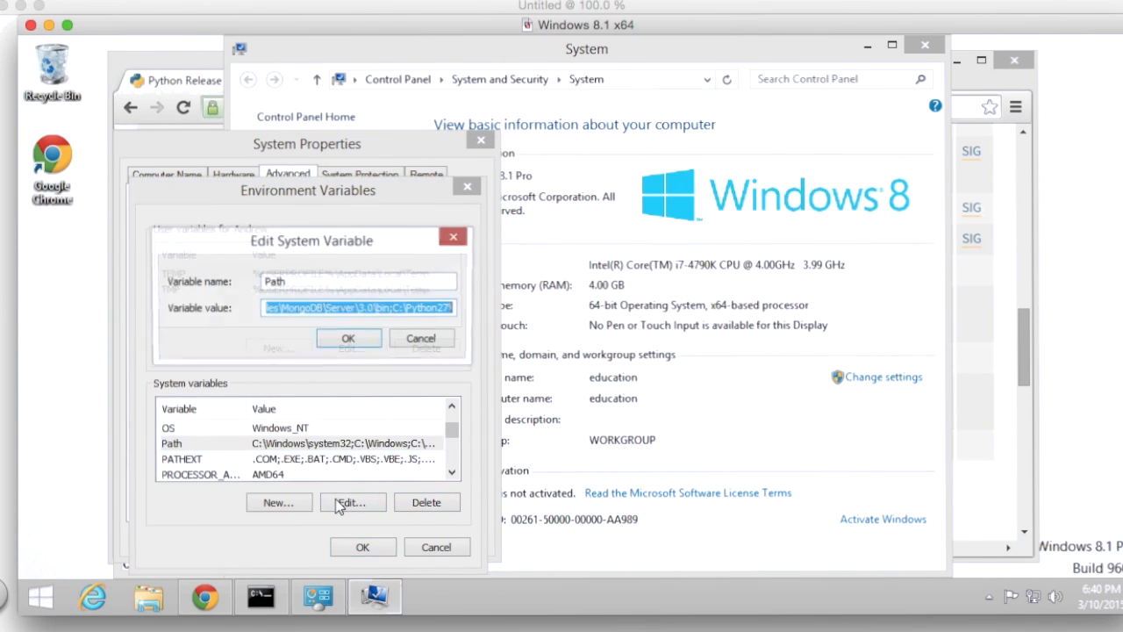
pyautogui.click(456, 309)
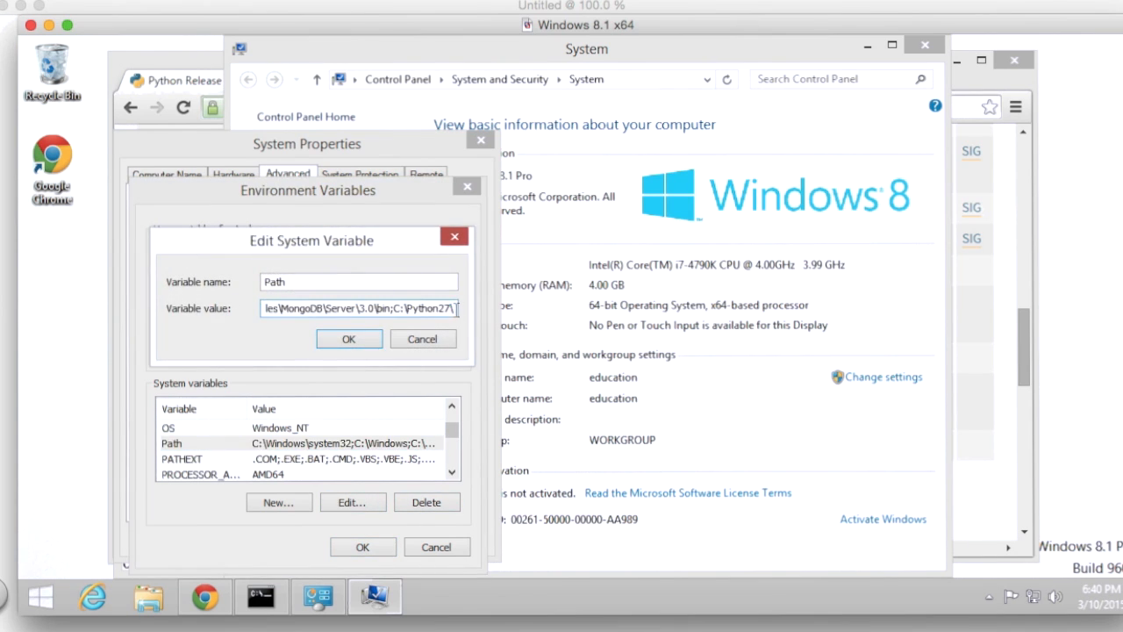
pyautogui.write(';')
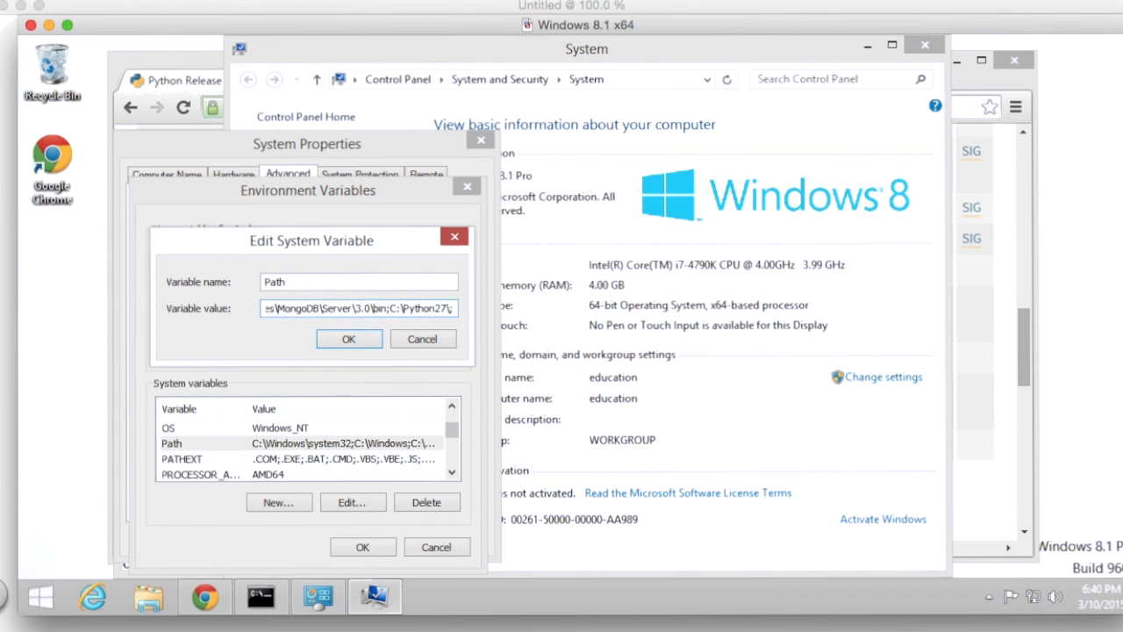
pyautogui.write('C:\\')
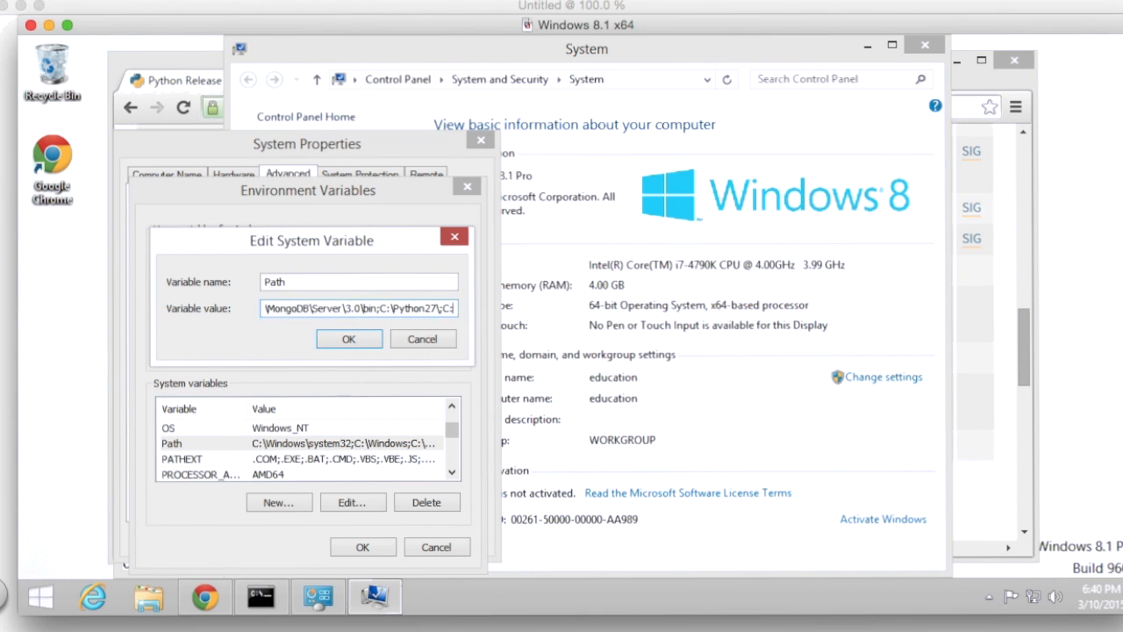
pyautogui.write('27\\')
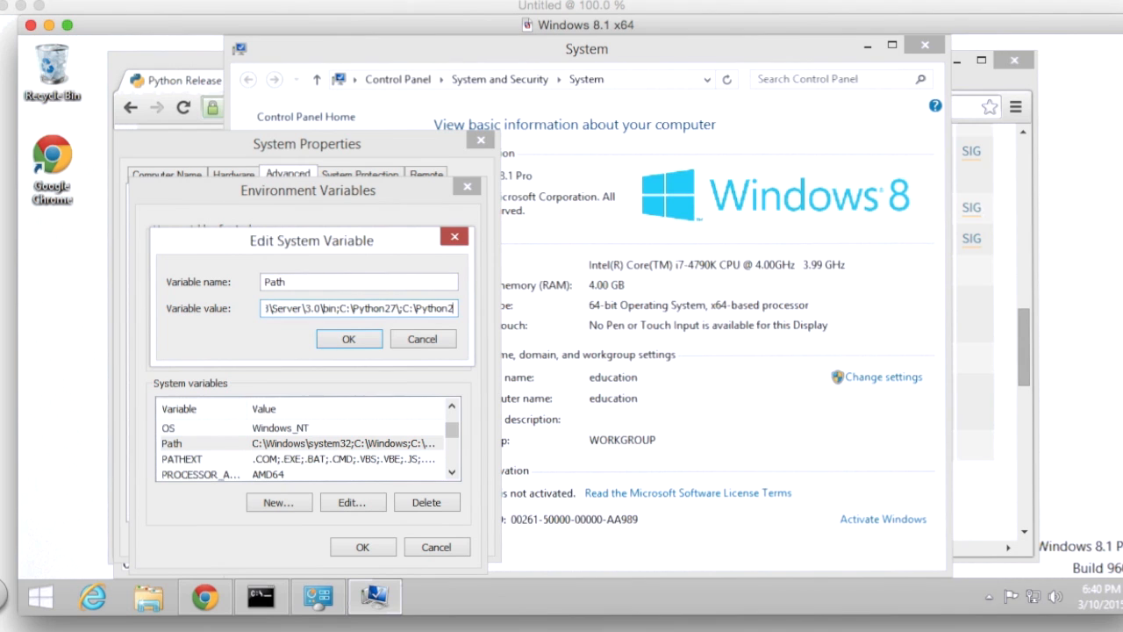
pyautogui.write('Scripts')
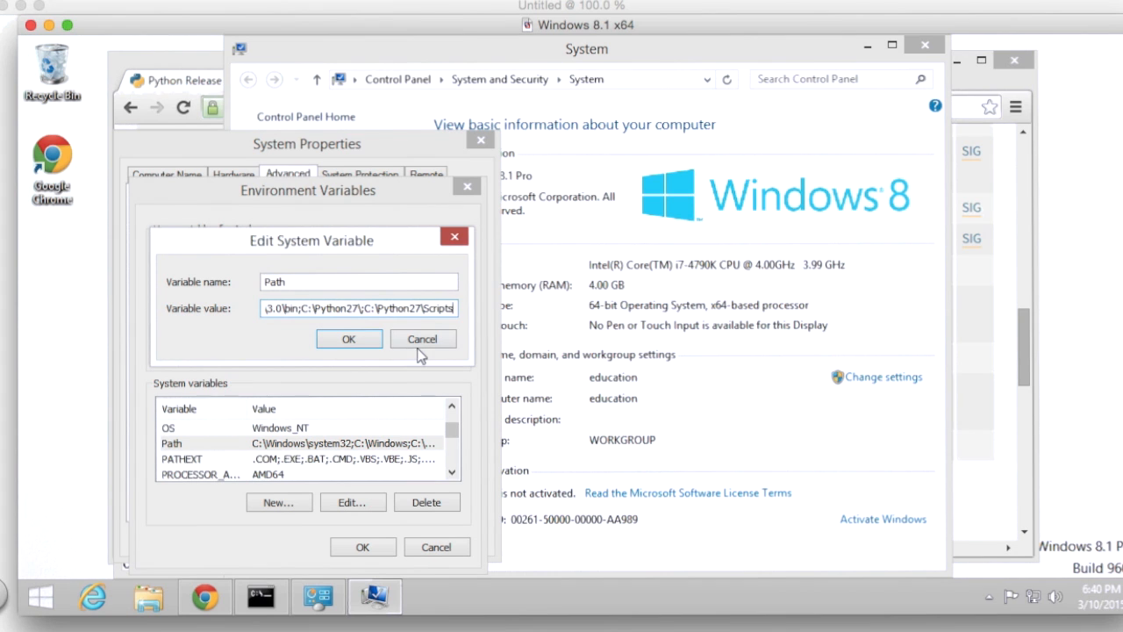
pyautogui.click(349, 339)
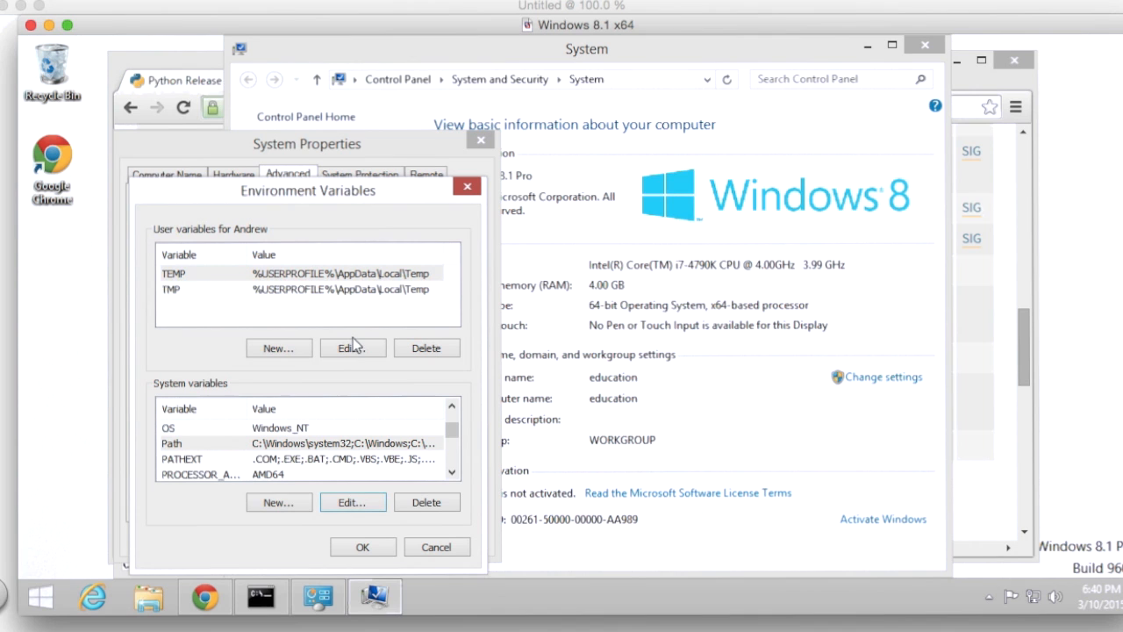
pyautogui.click(355, 547)
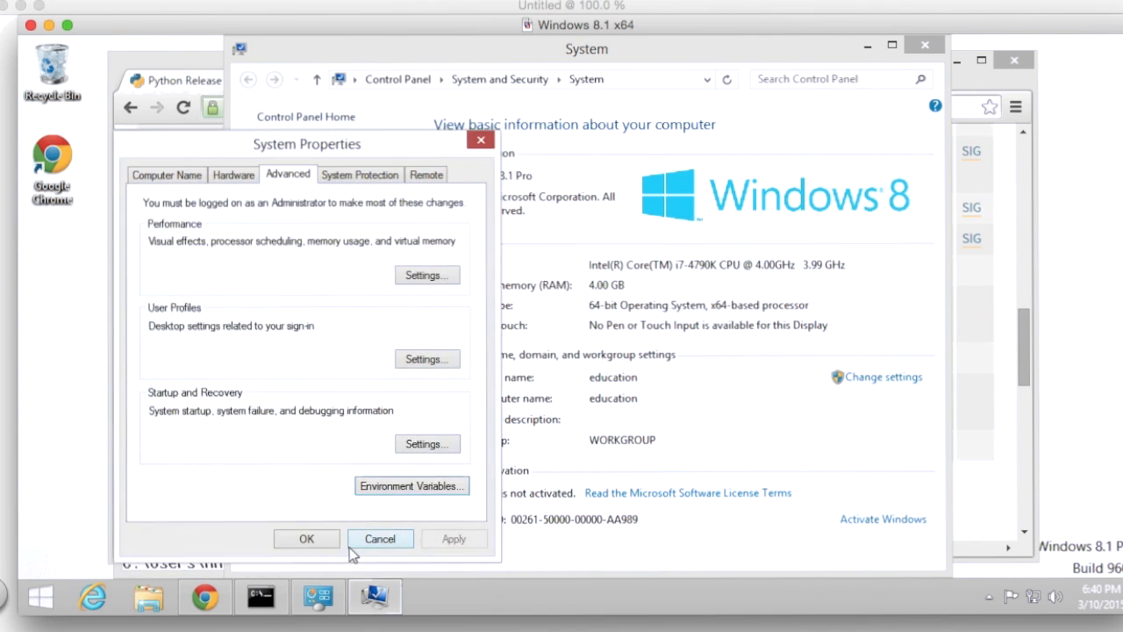
pyautogui.click(314, 542)
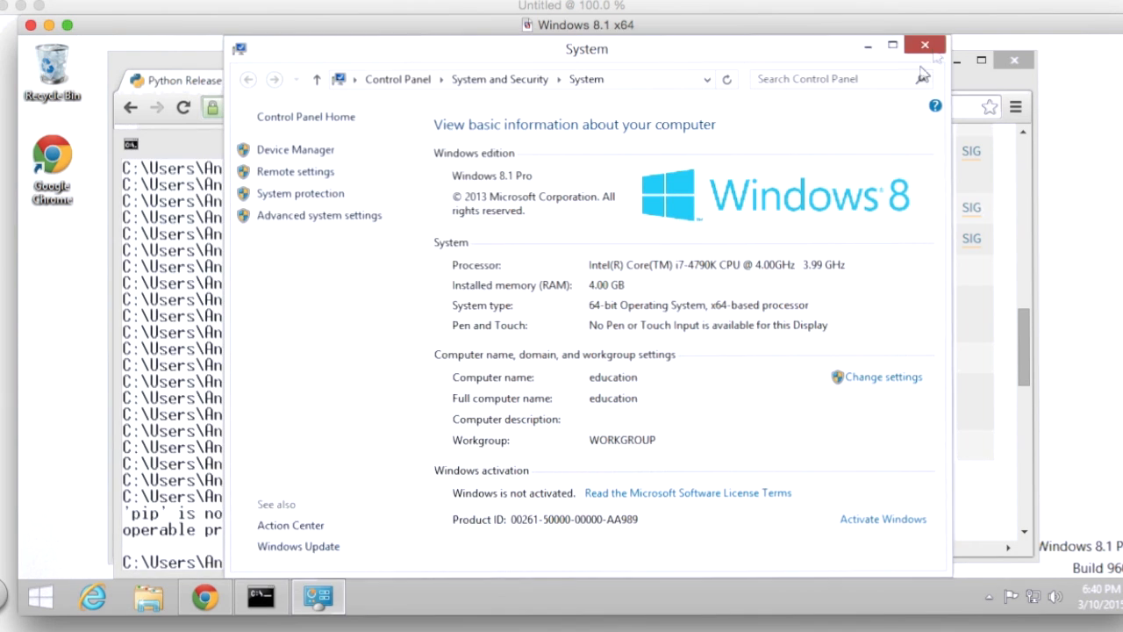
pyautogui.click(933, 44)
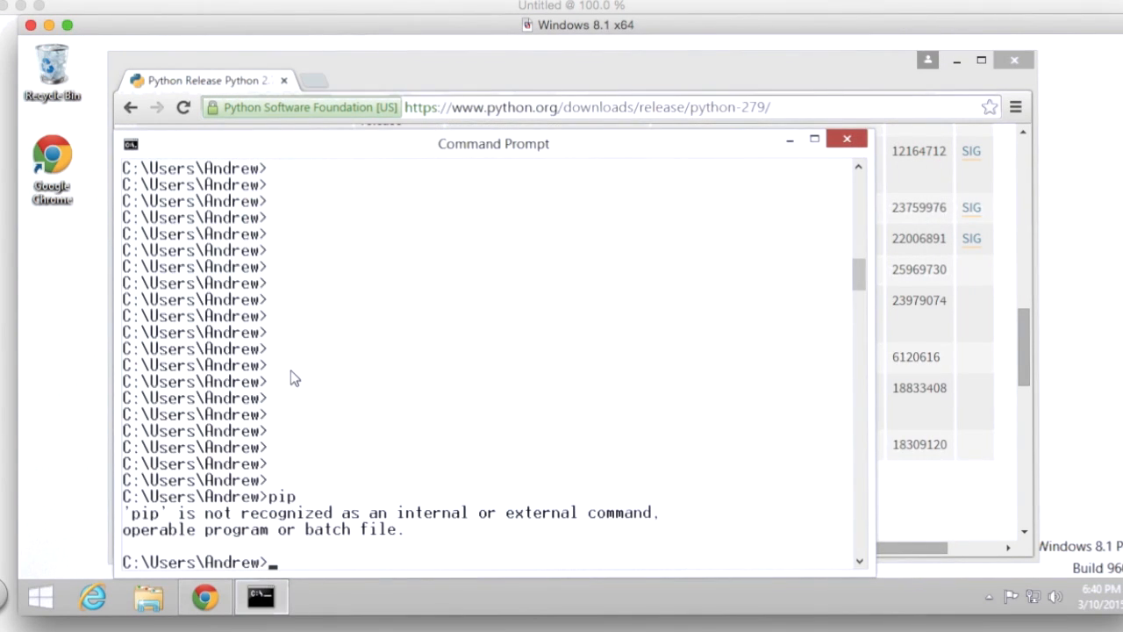
# Step: Open a new Command Prompt window and run pip to test the updated Path
pyautogui.rightClick(42, 596)
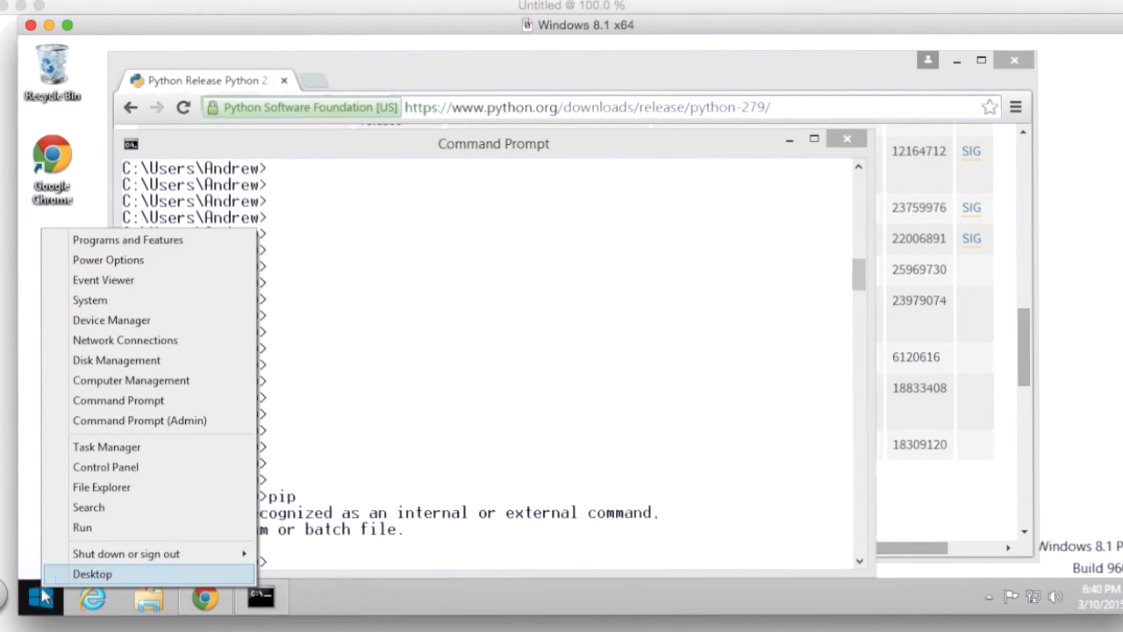
pyautogui.click(138, 397)
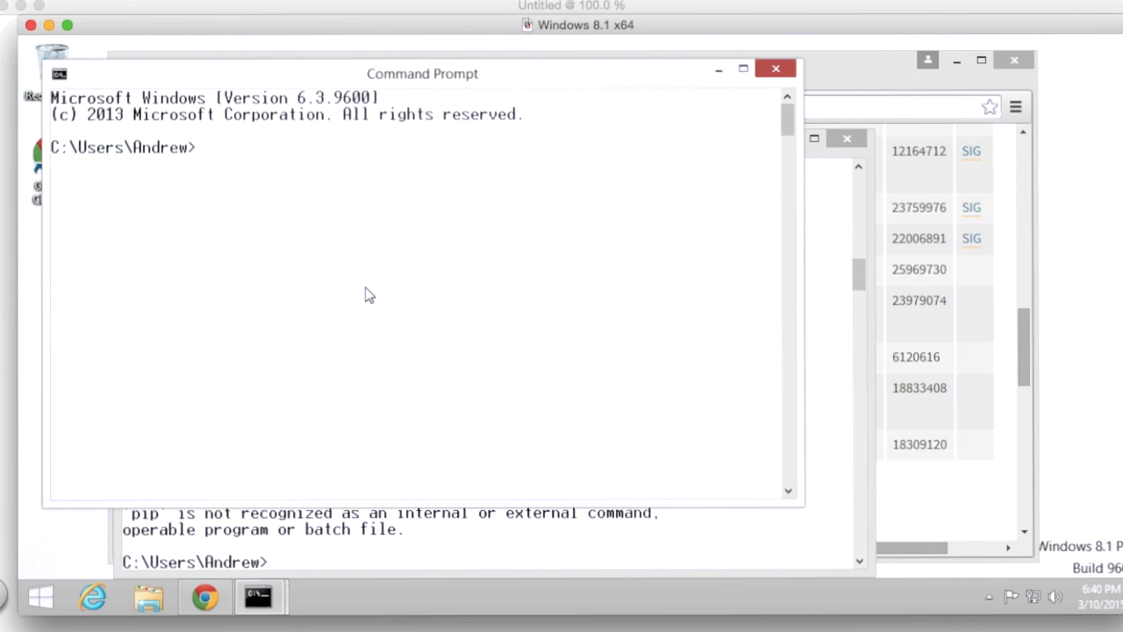
pyautogui.write('pip')
pyautogui.press('Return')
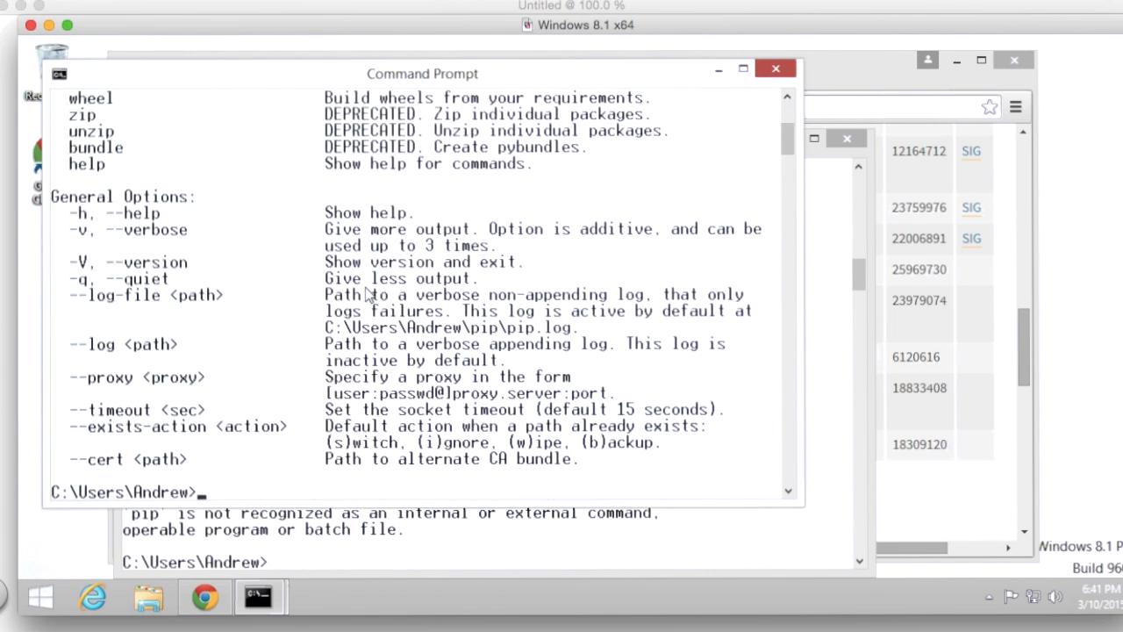